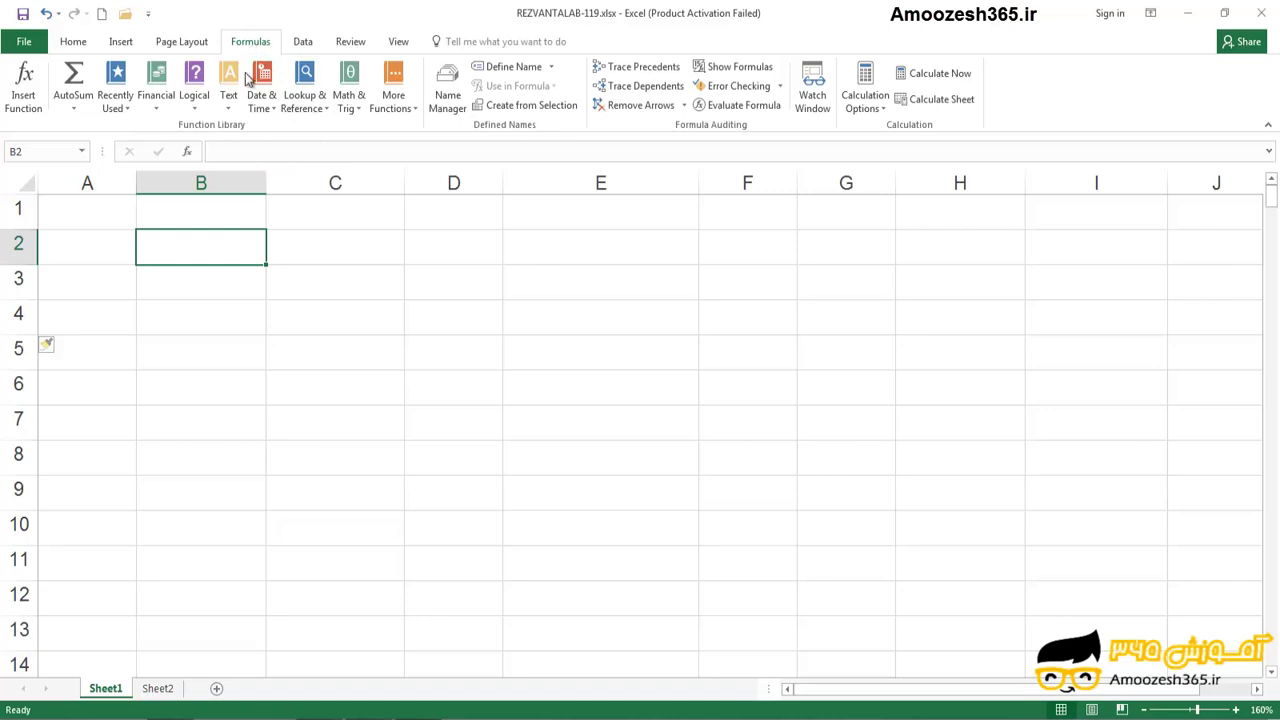
left_click(200, 96)
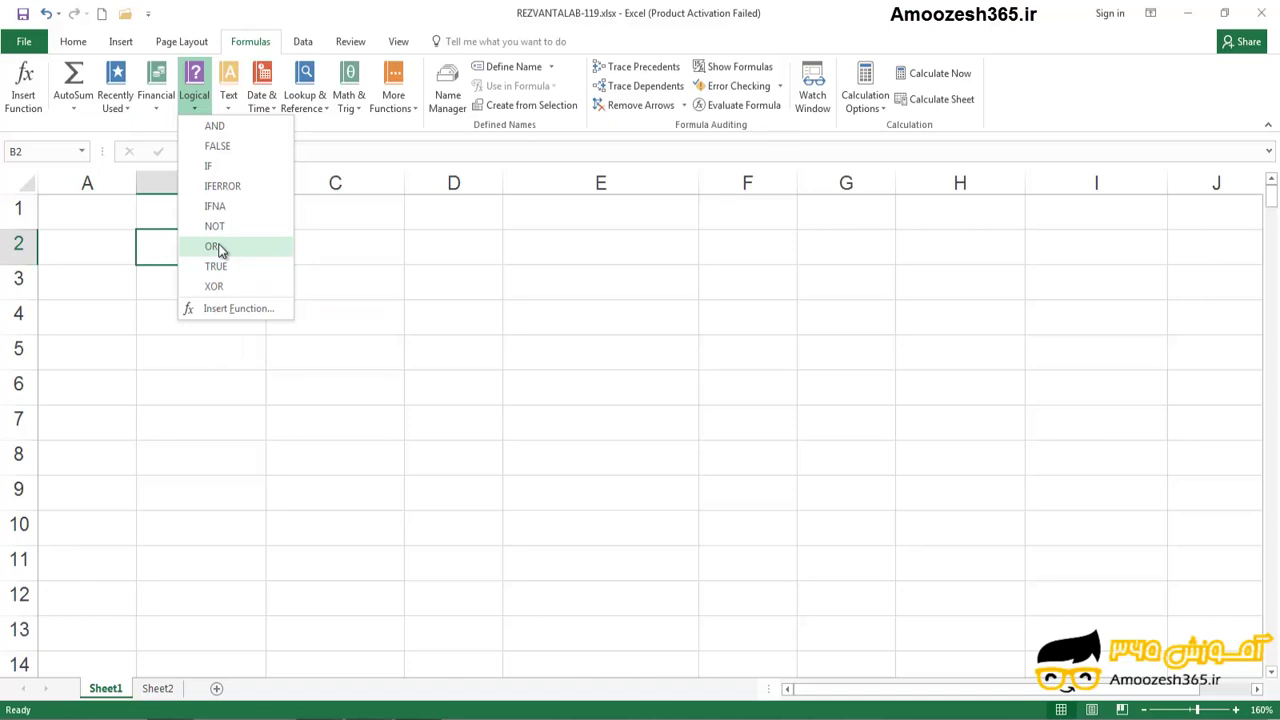
left_click(214, 246)
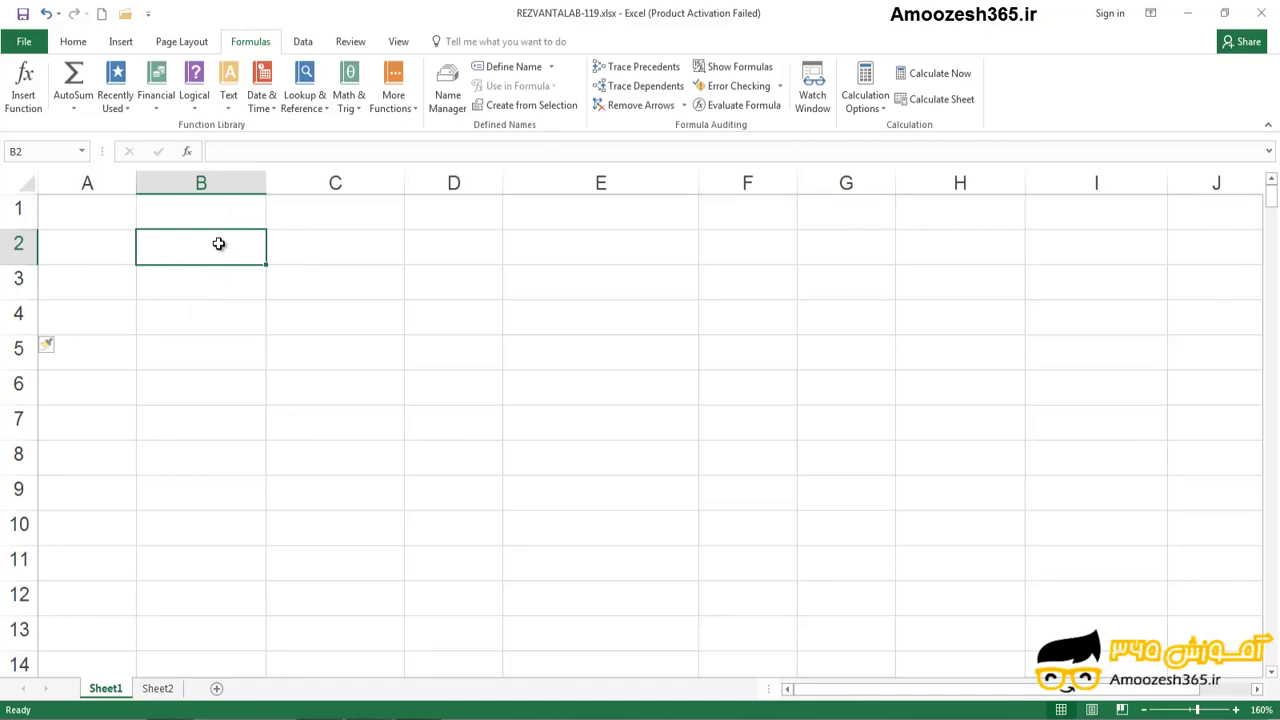
Step: Write the formula =or(2+2=4,2+5=7,1+4=5) in cell E3
left_click(605, 280)
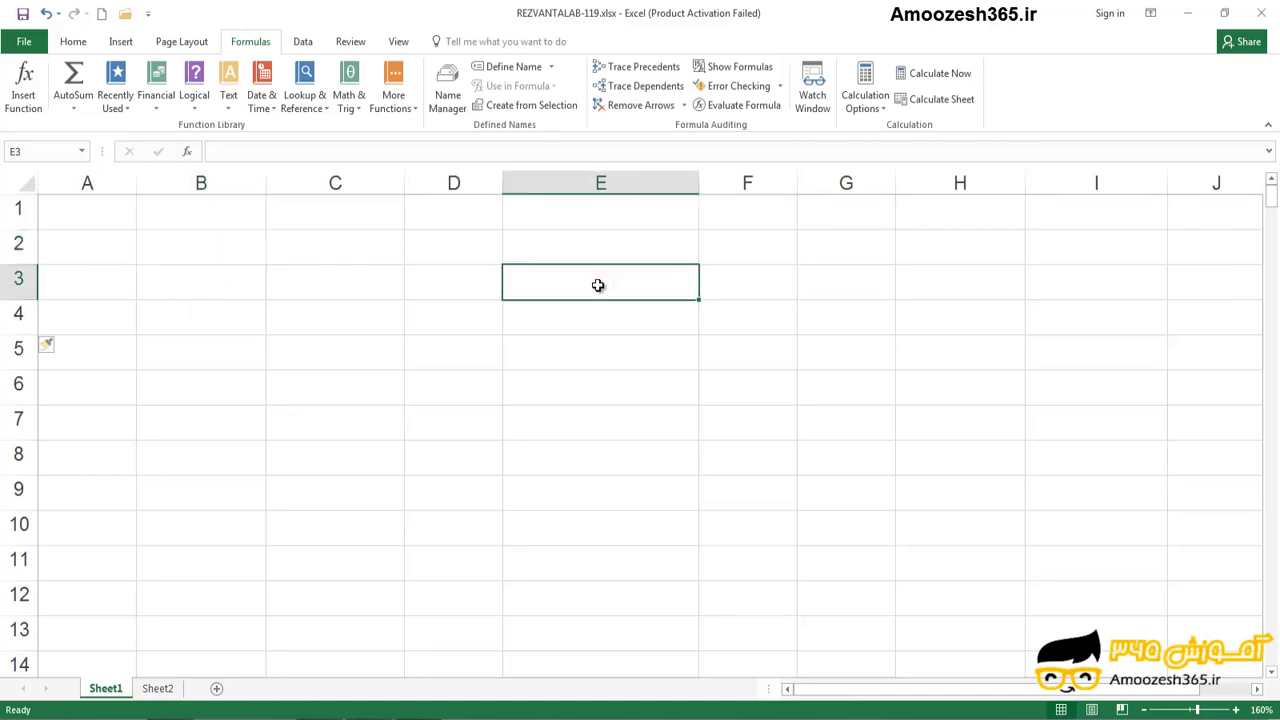
type("=")
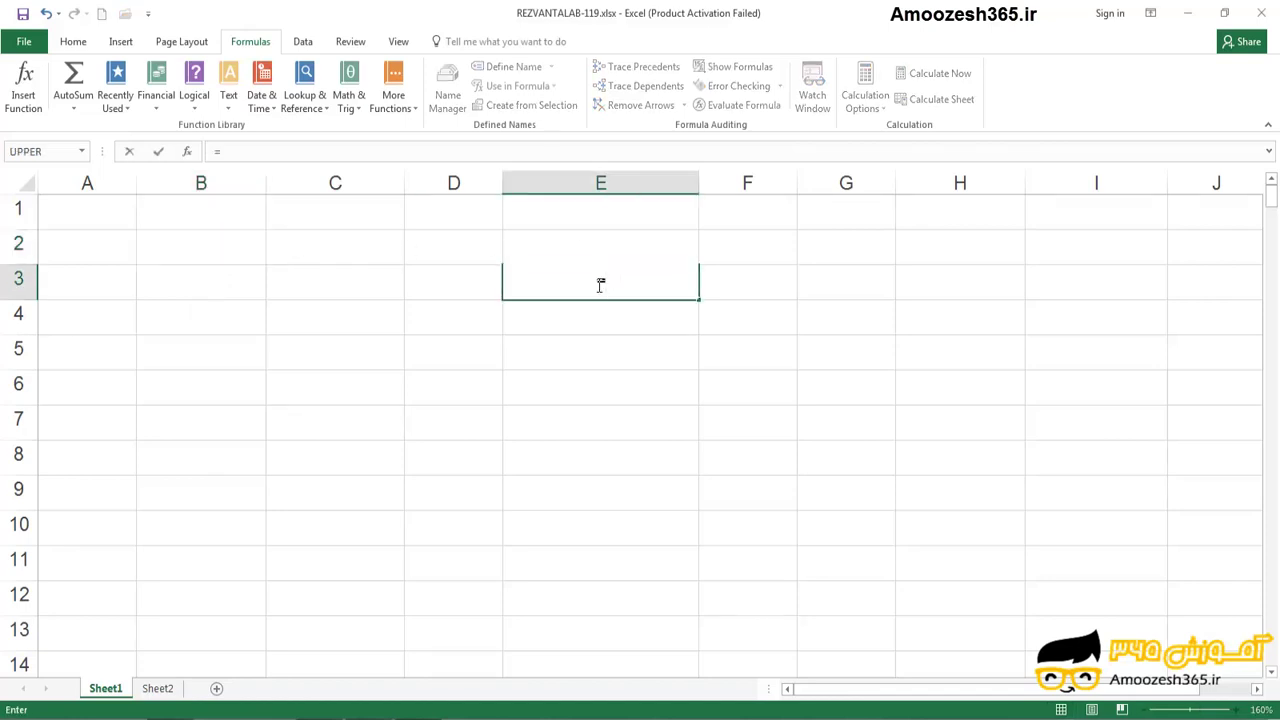
type("or")
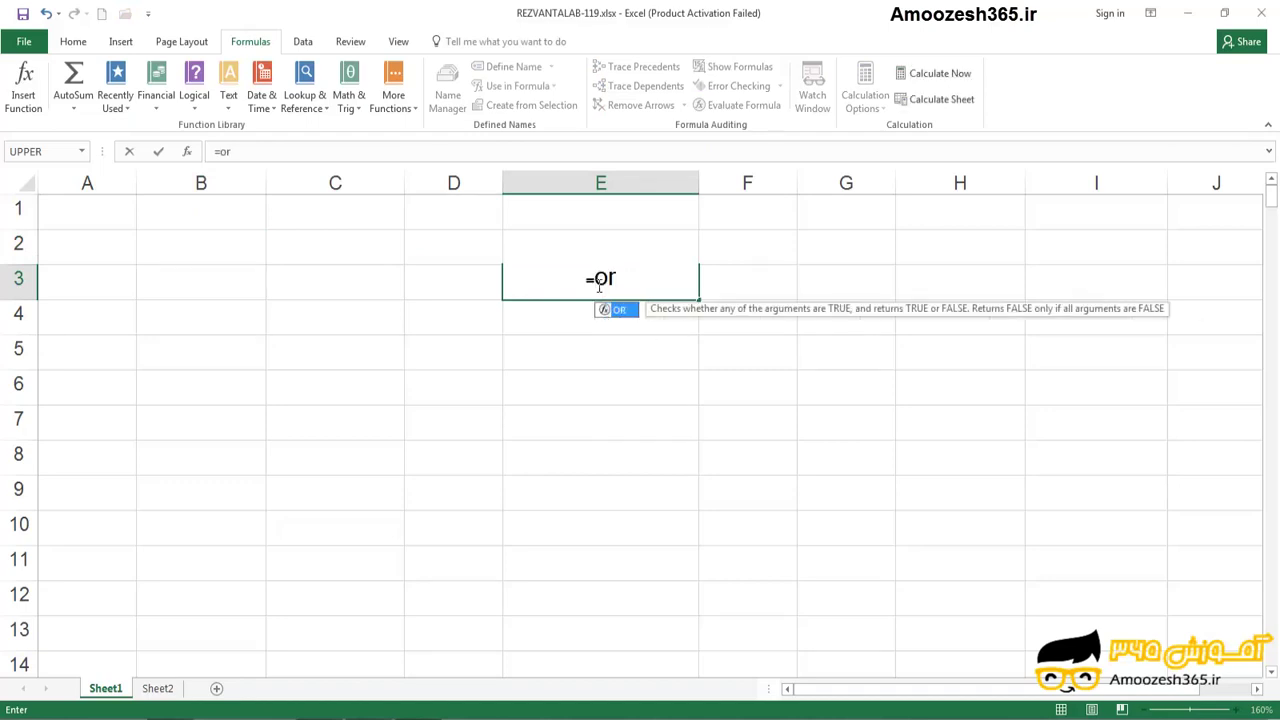
type("(")
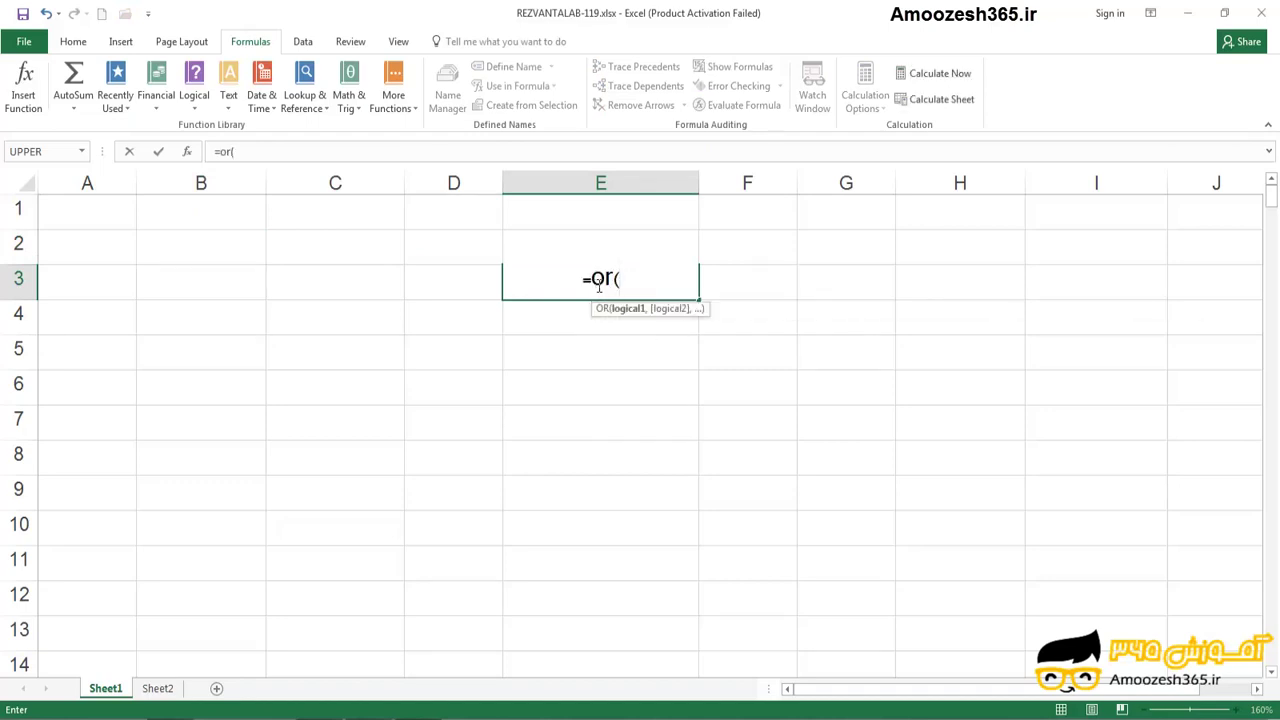
type("2+")
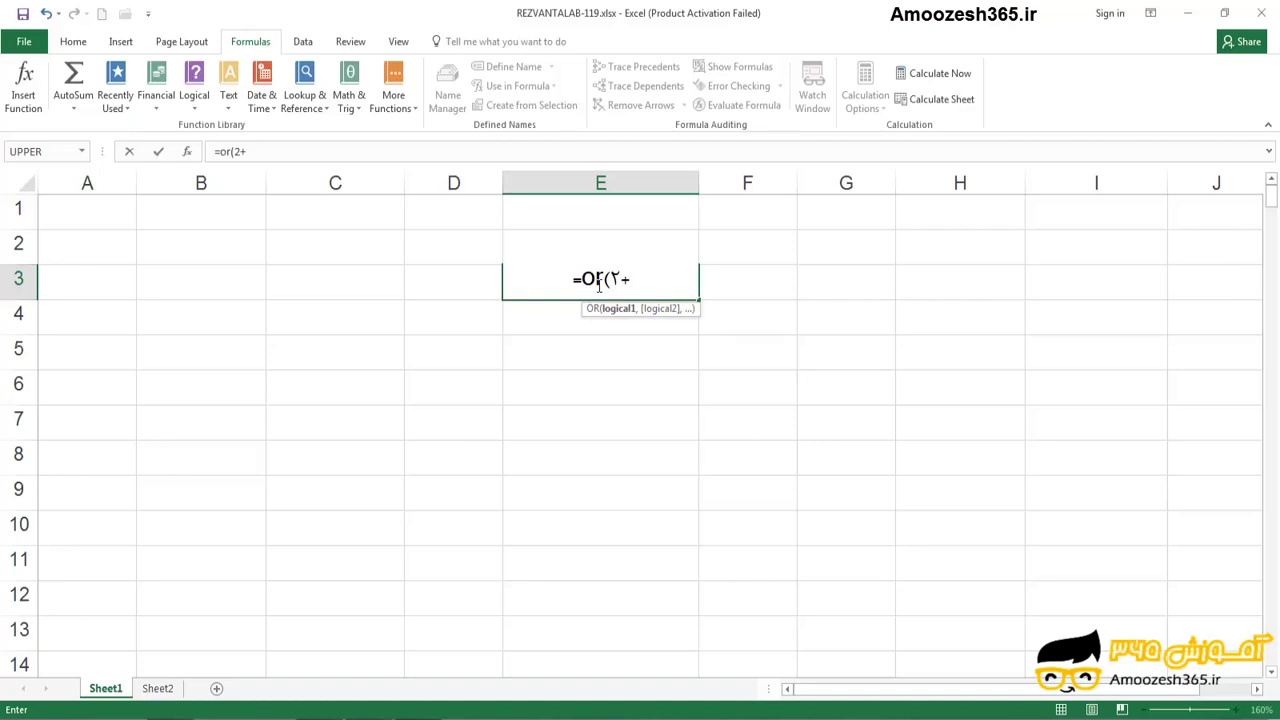
type("2=4")
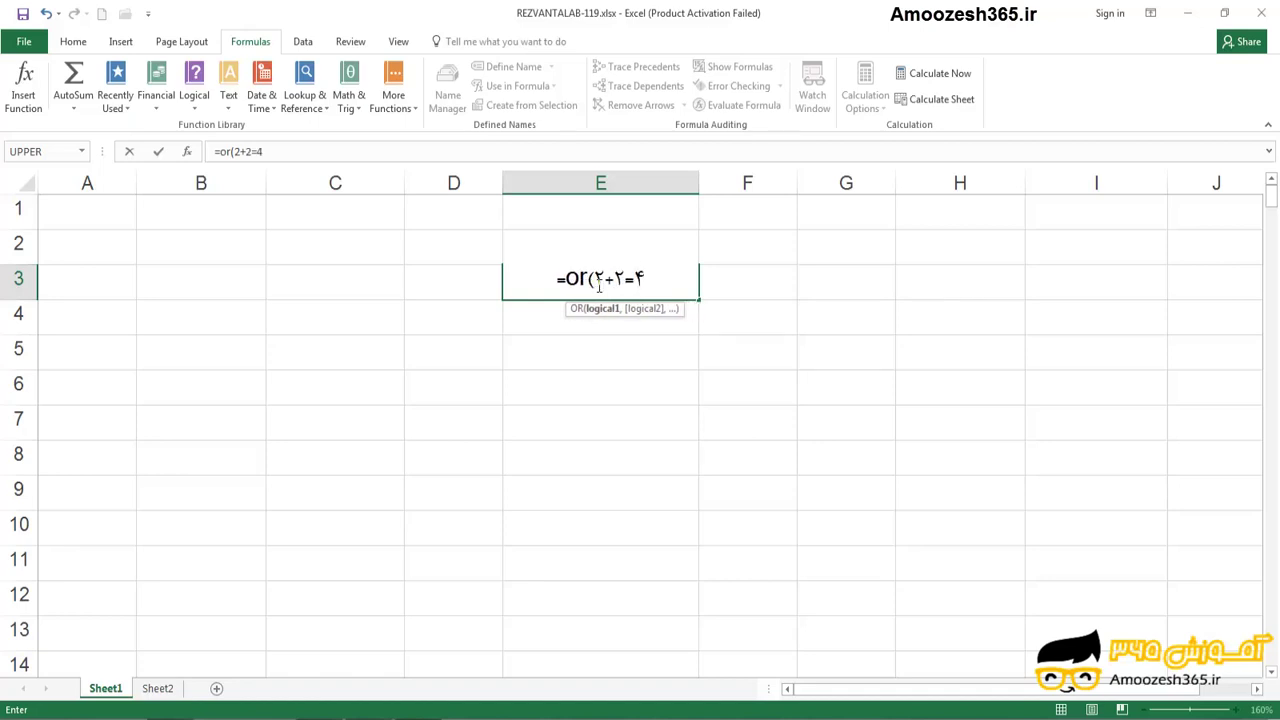
type(",")
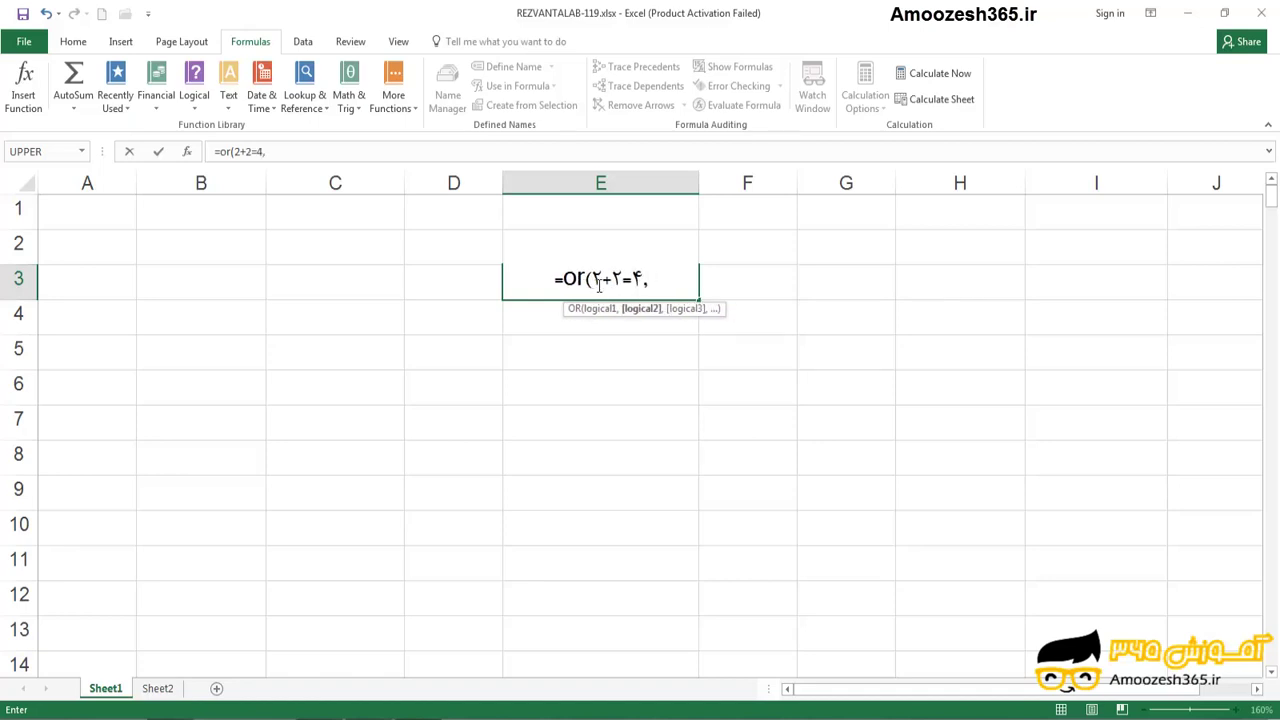
type("2+")
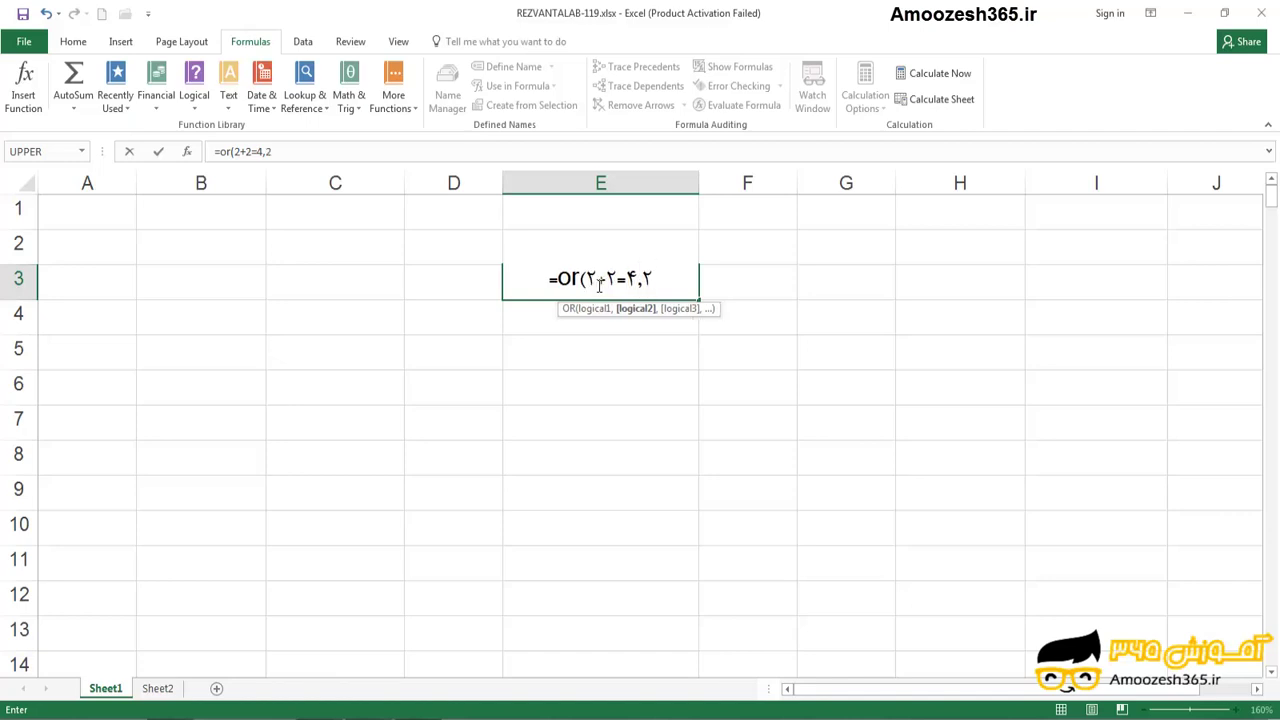
type("5=")
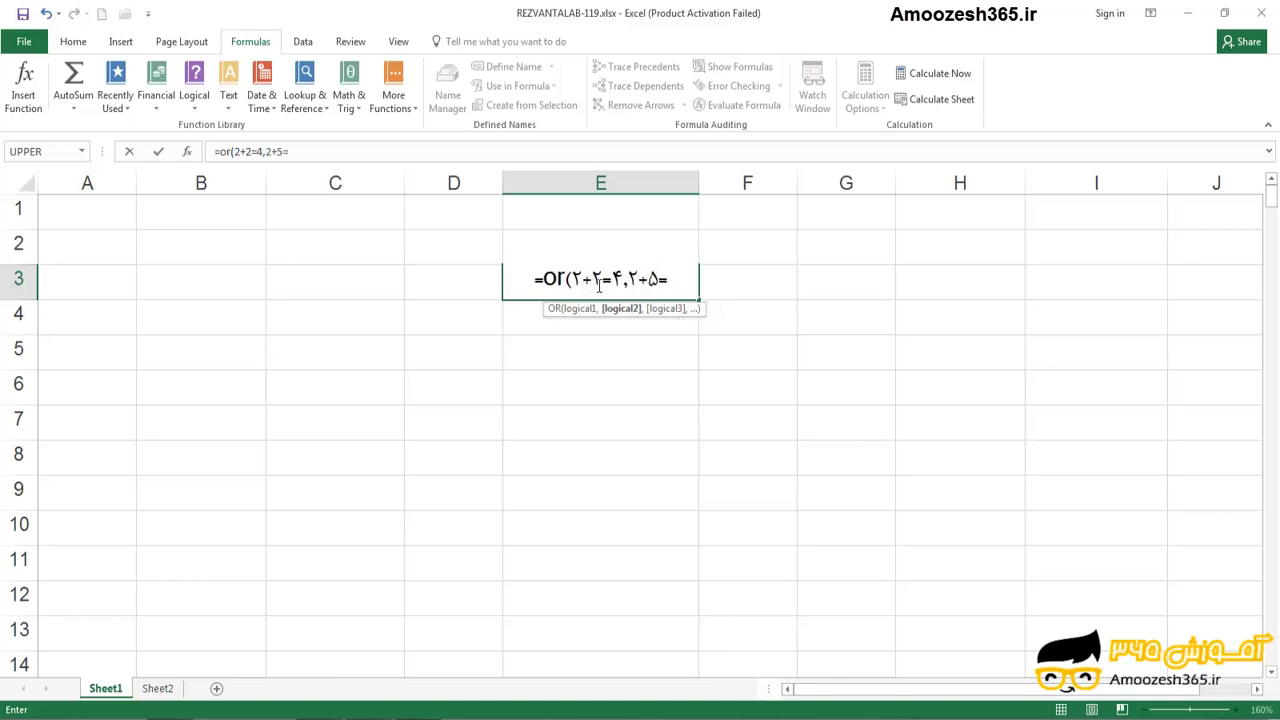
type("7")
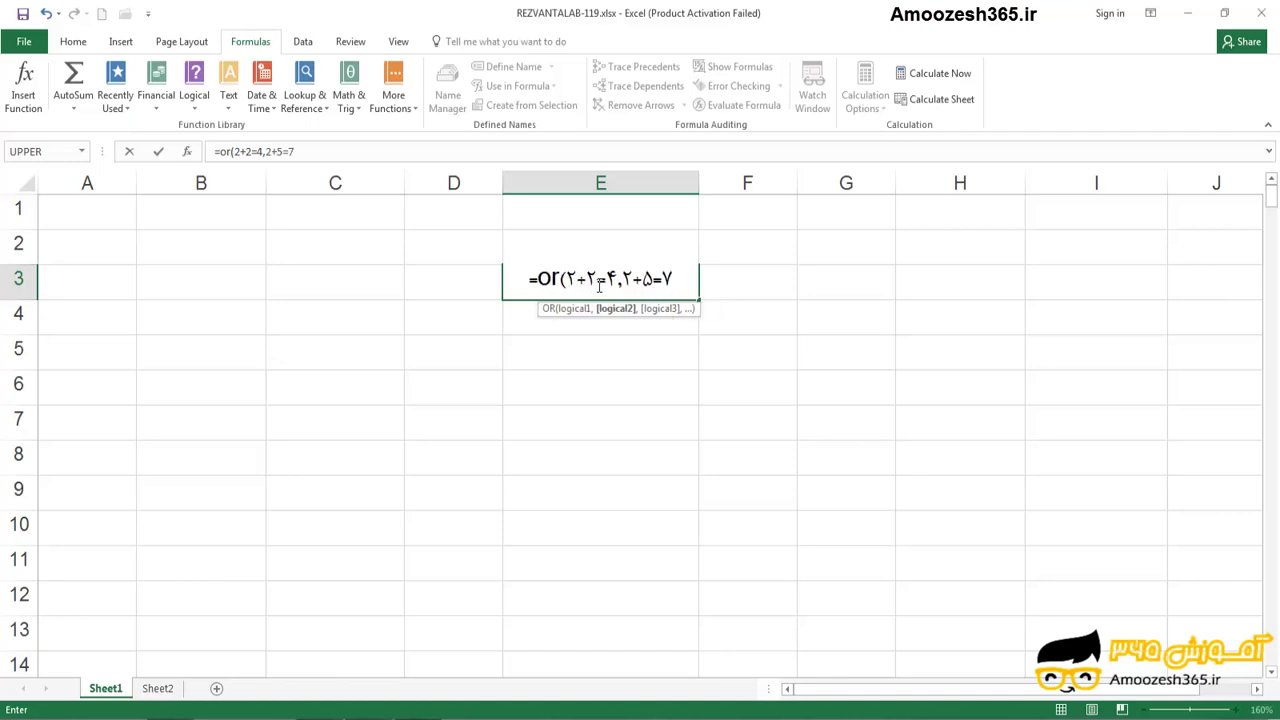
type(",")
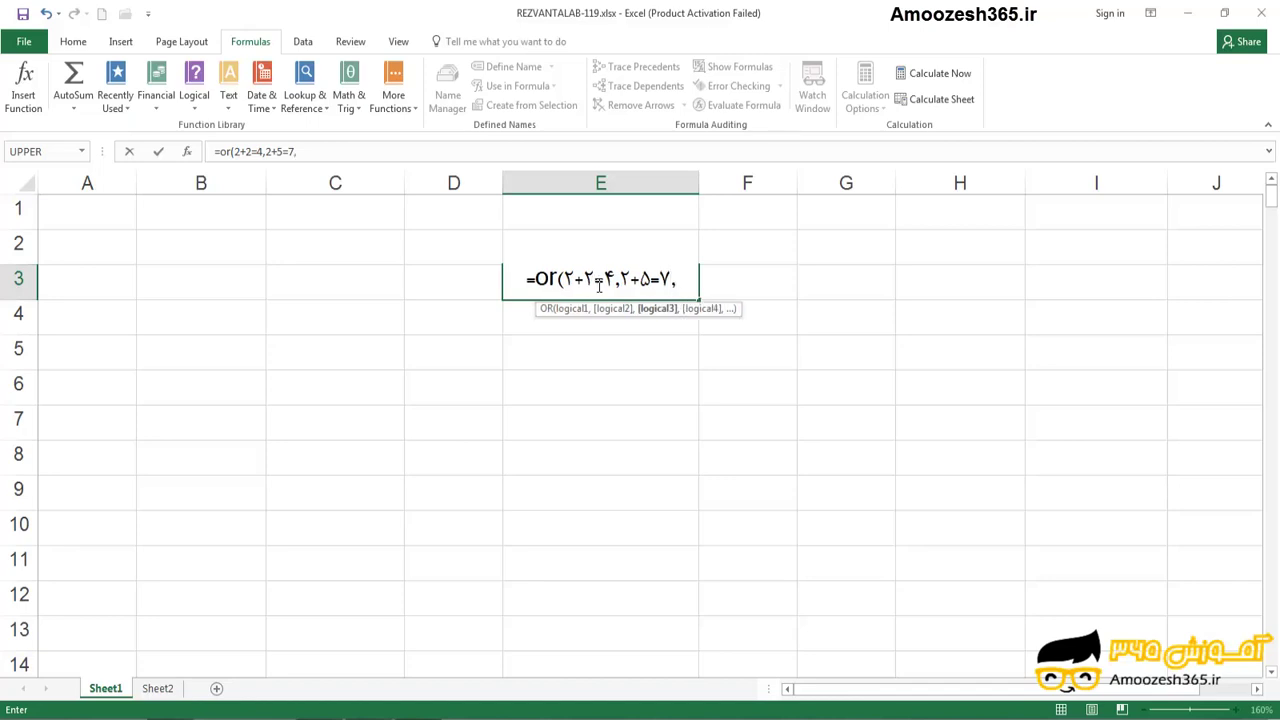
type("1+4=")
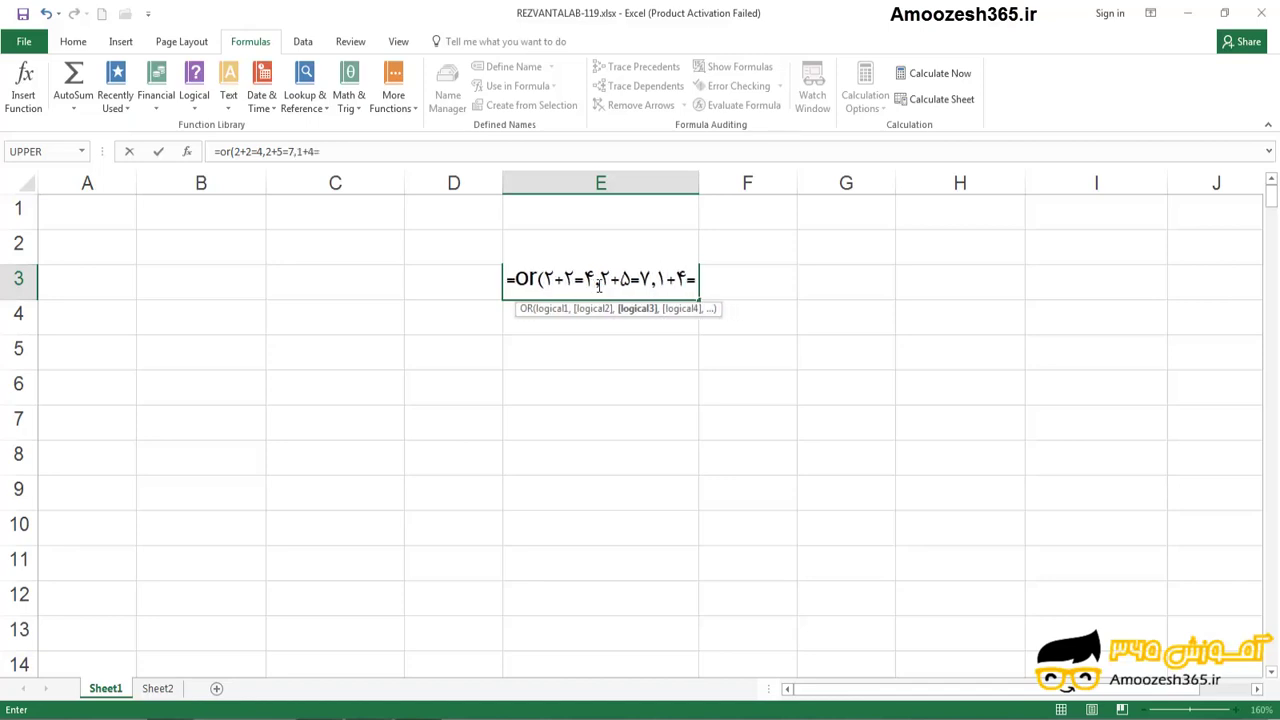
type("5)")
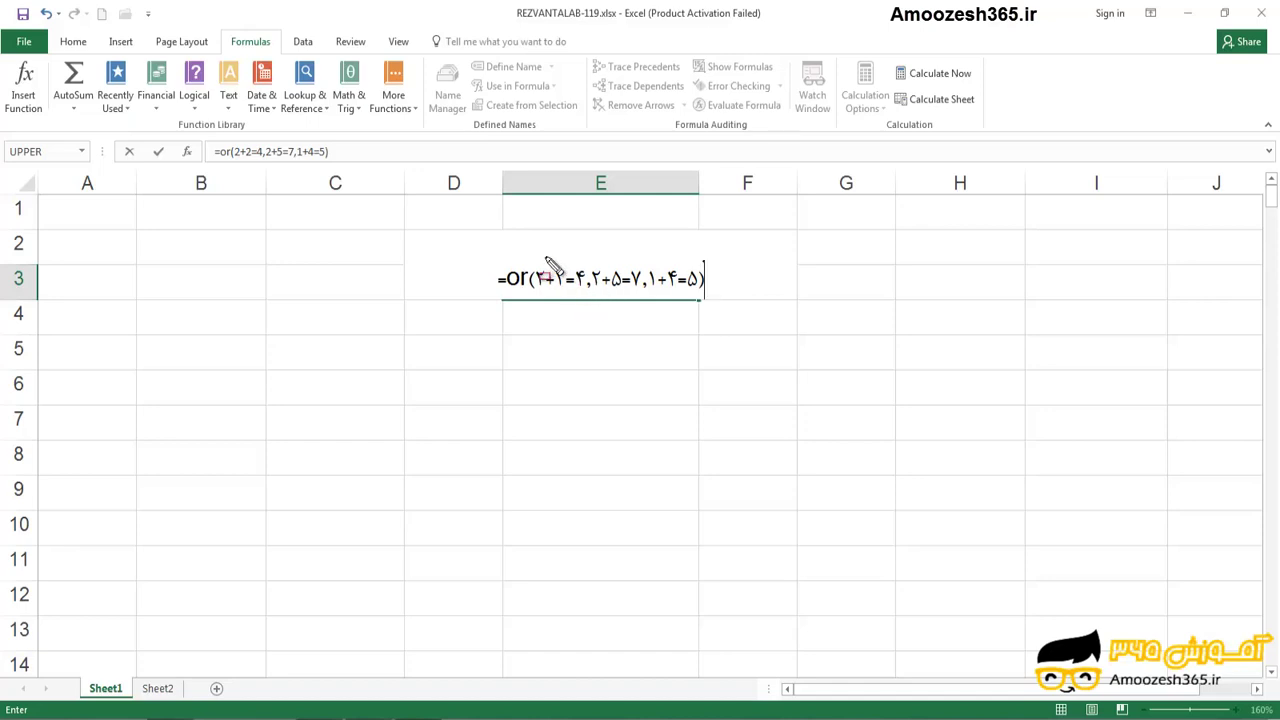
left_click_drag(532, 262, 584, 292)
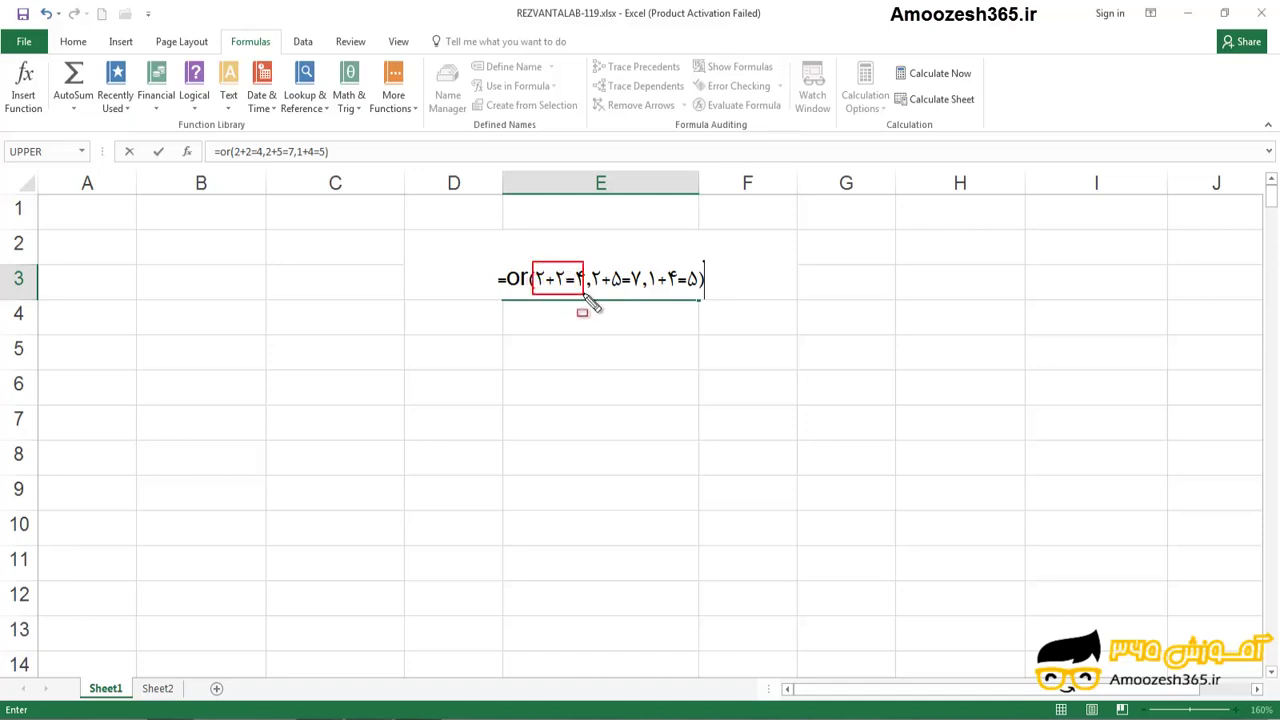
left_click_drag(644, 262, 690, 310)
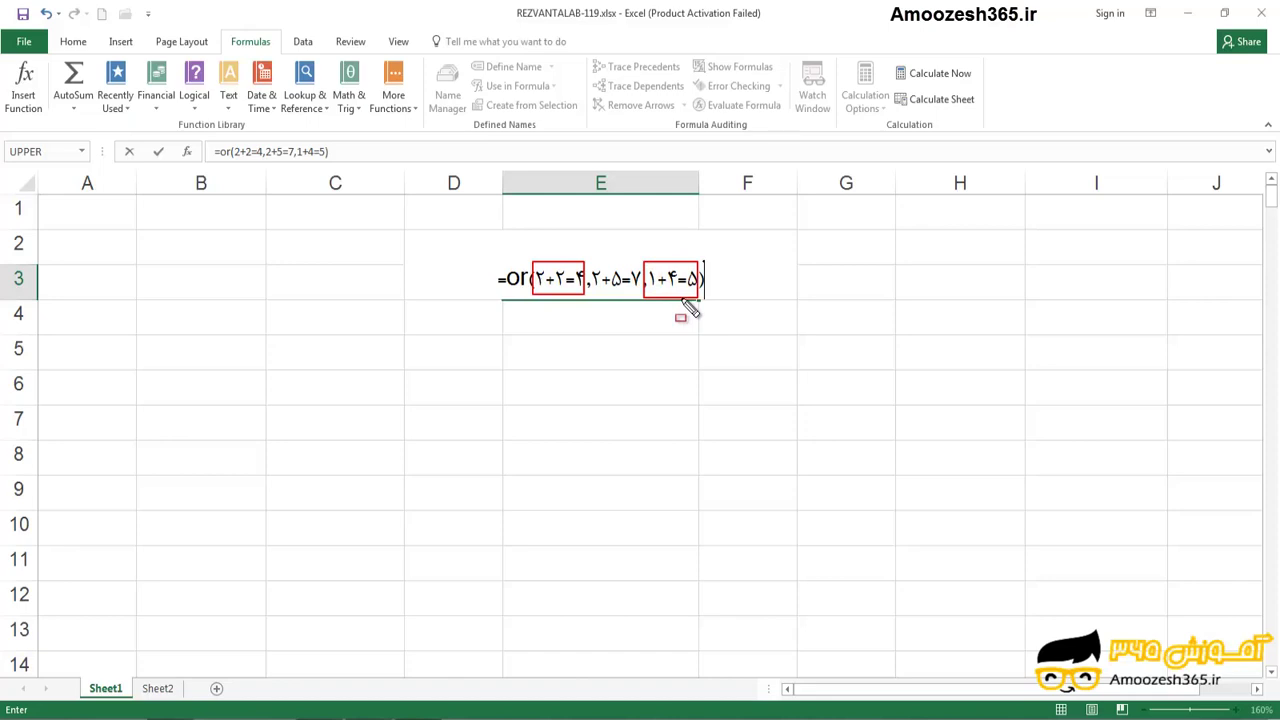
key("Escape")
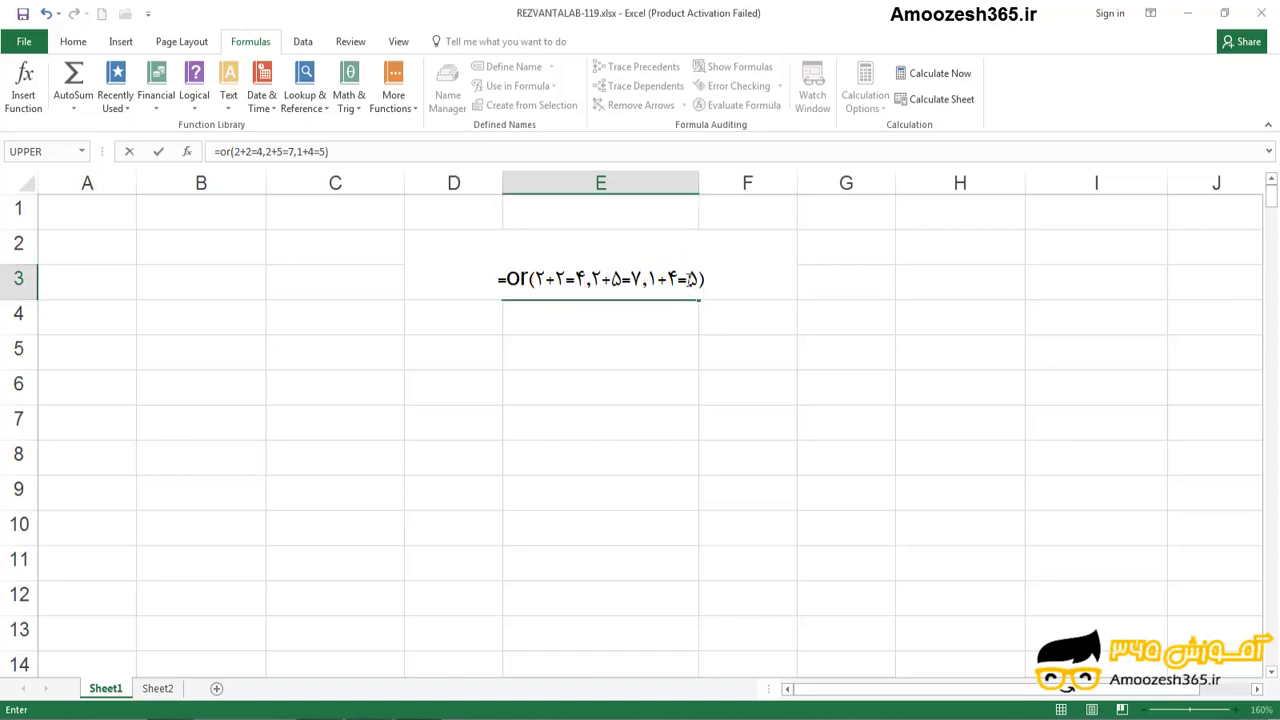
Step: Change the third condition of the OR formula in E3 to 1+4=10, commit it and reselect the cell
double_click(691, 279)
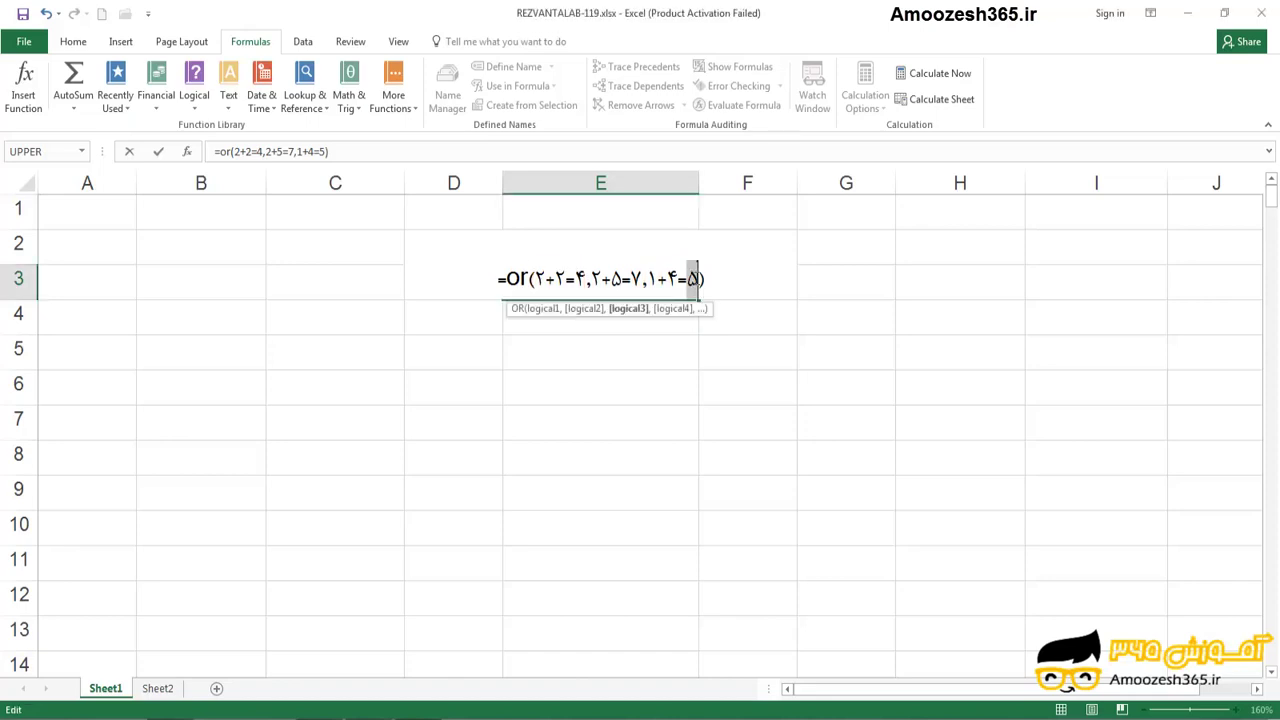
type("10")
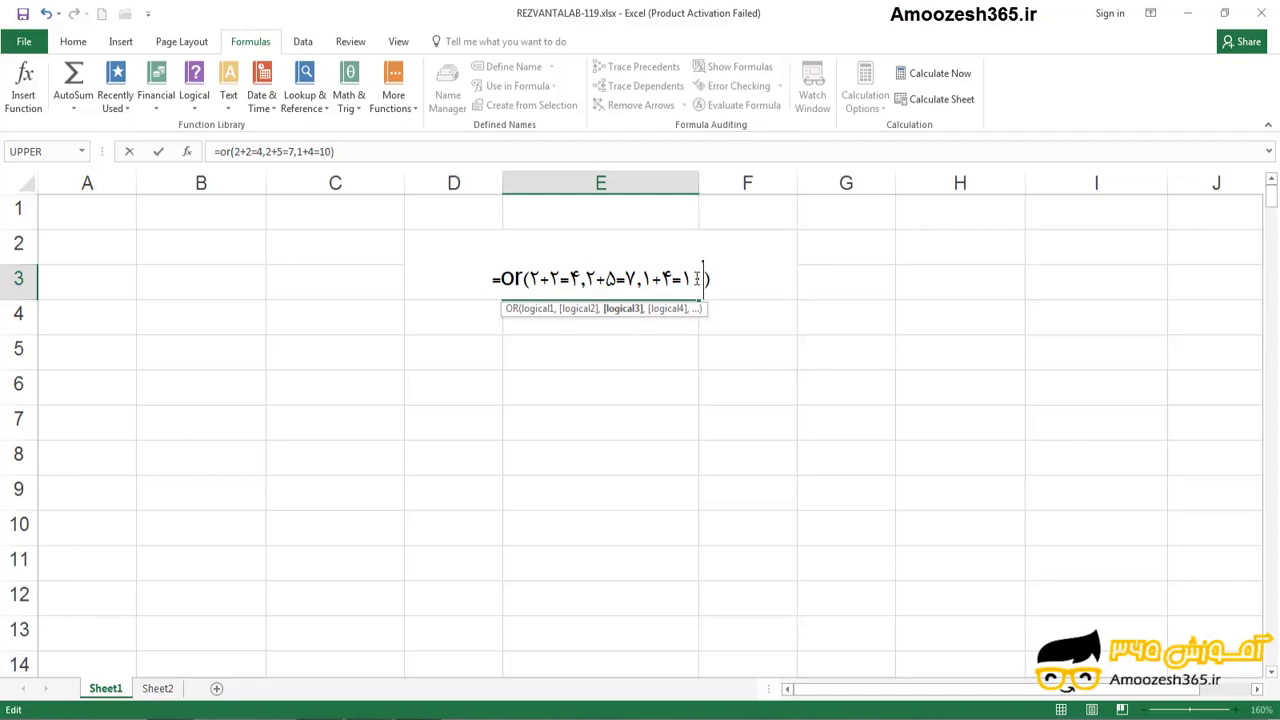
key("Return")
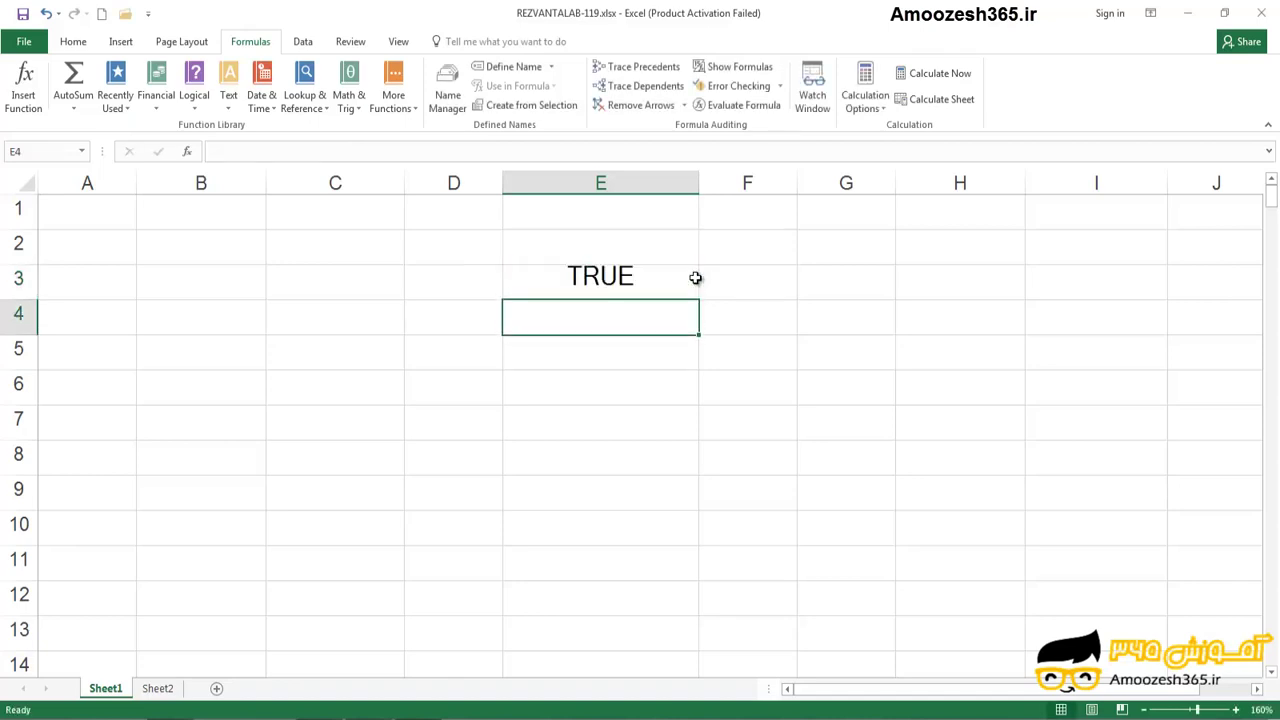
left_click(672, 277)
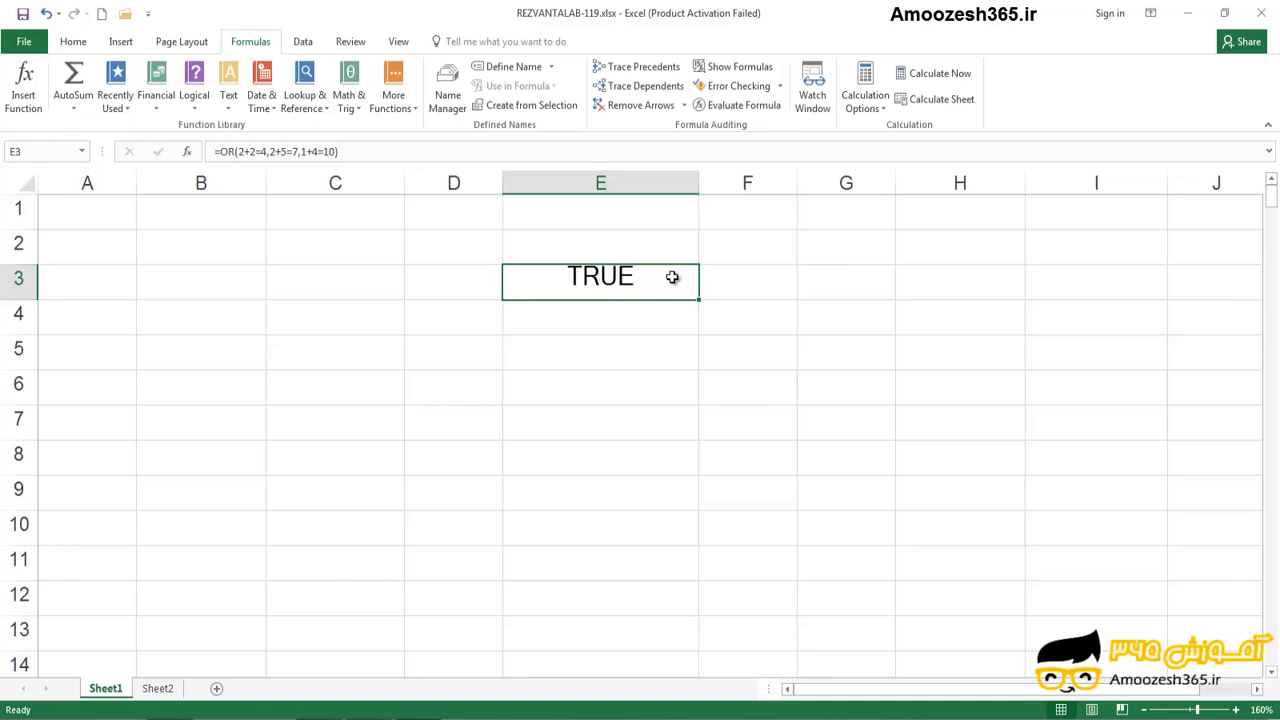
Step: Enter 50 in cell B2 and 104 in cell B3
left_click(227, 256)
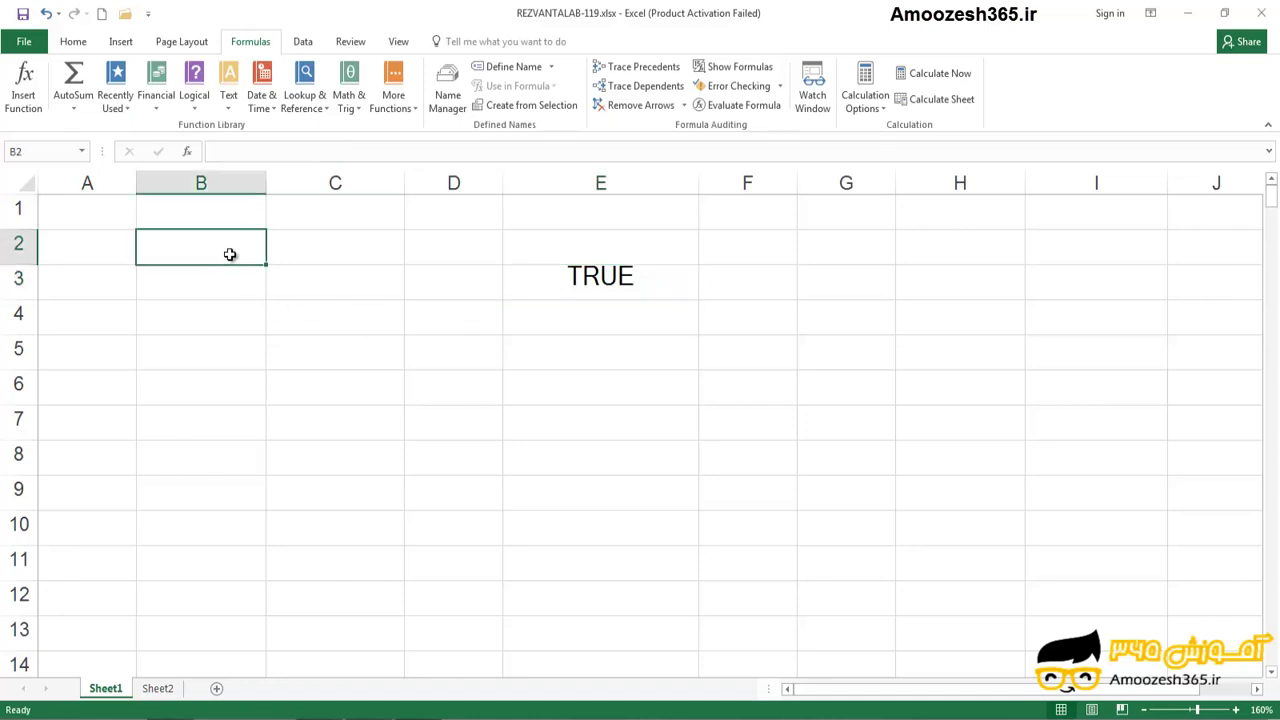
type("50")
key("Return")
type("104")
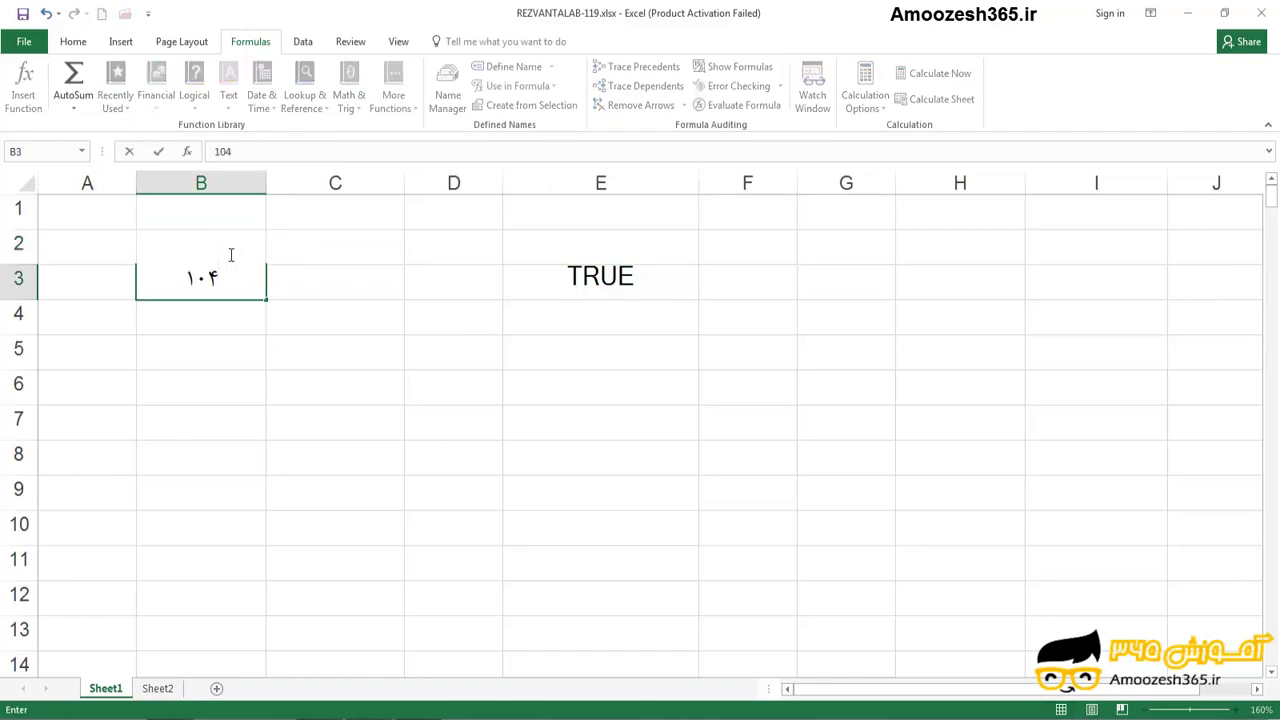
key("Return")
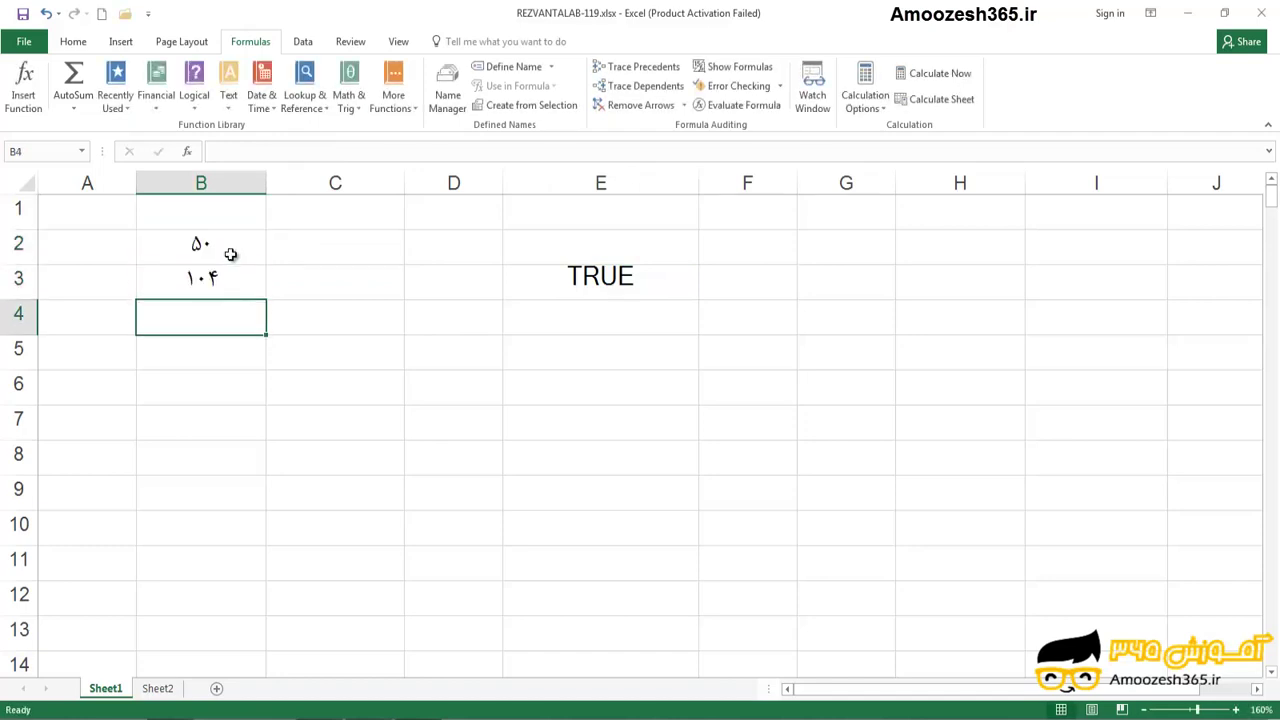
Step: Begin an IF formula in cell E5 with or(1<B2,B3<100) as its logical test
left_click(572, 356)
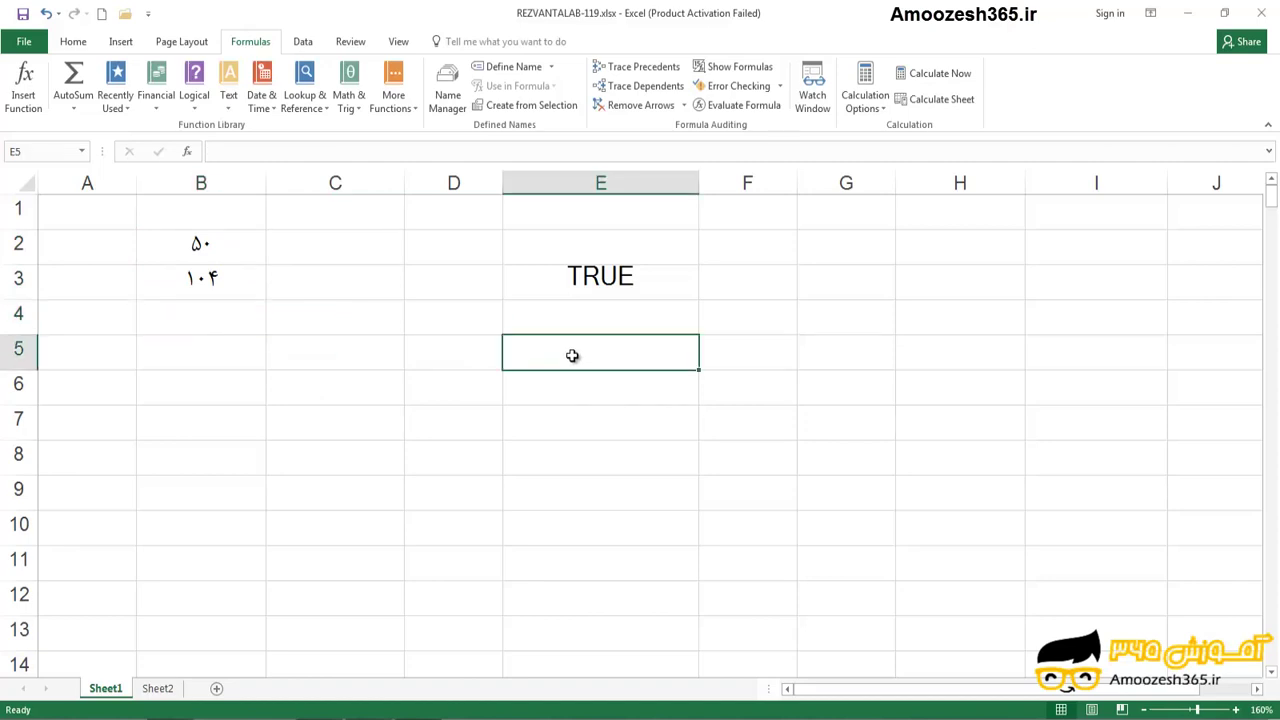
type("=if")
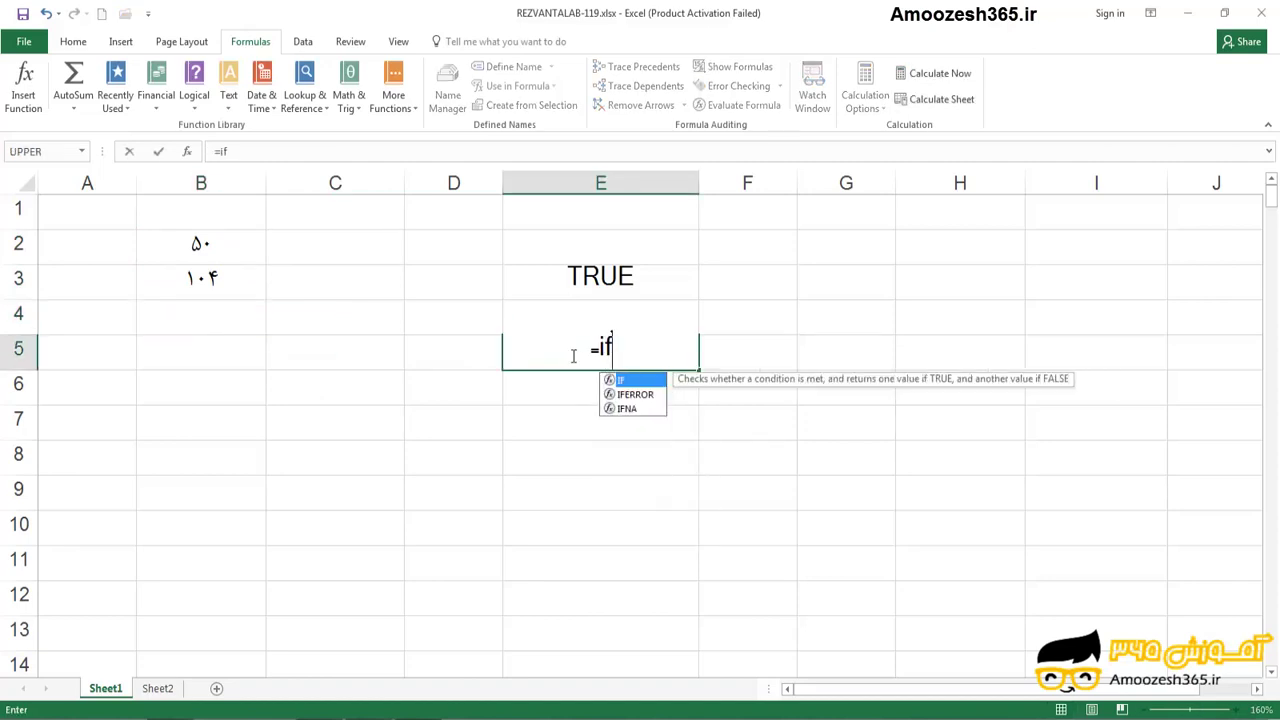
type("(")
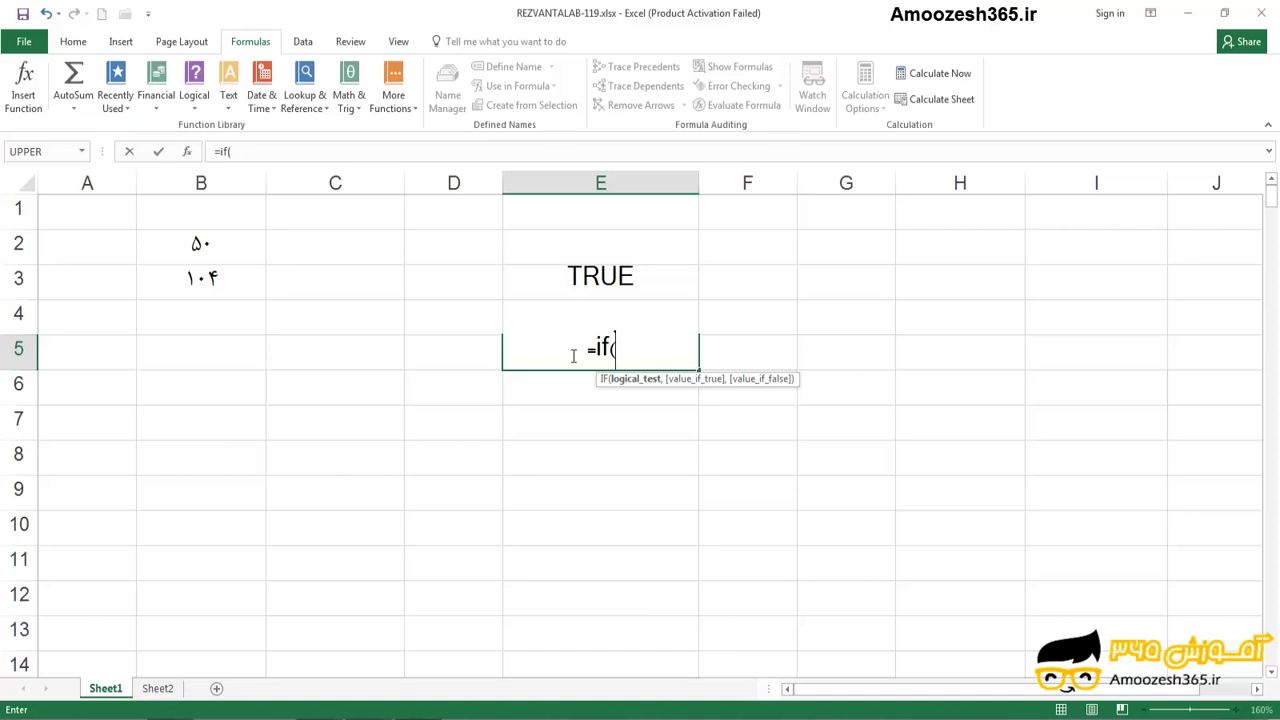
type("or")
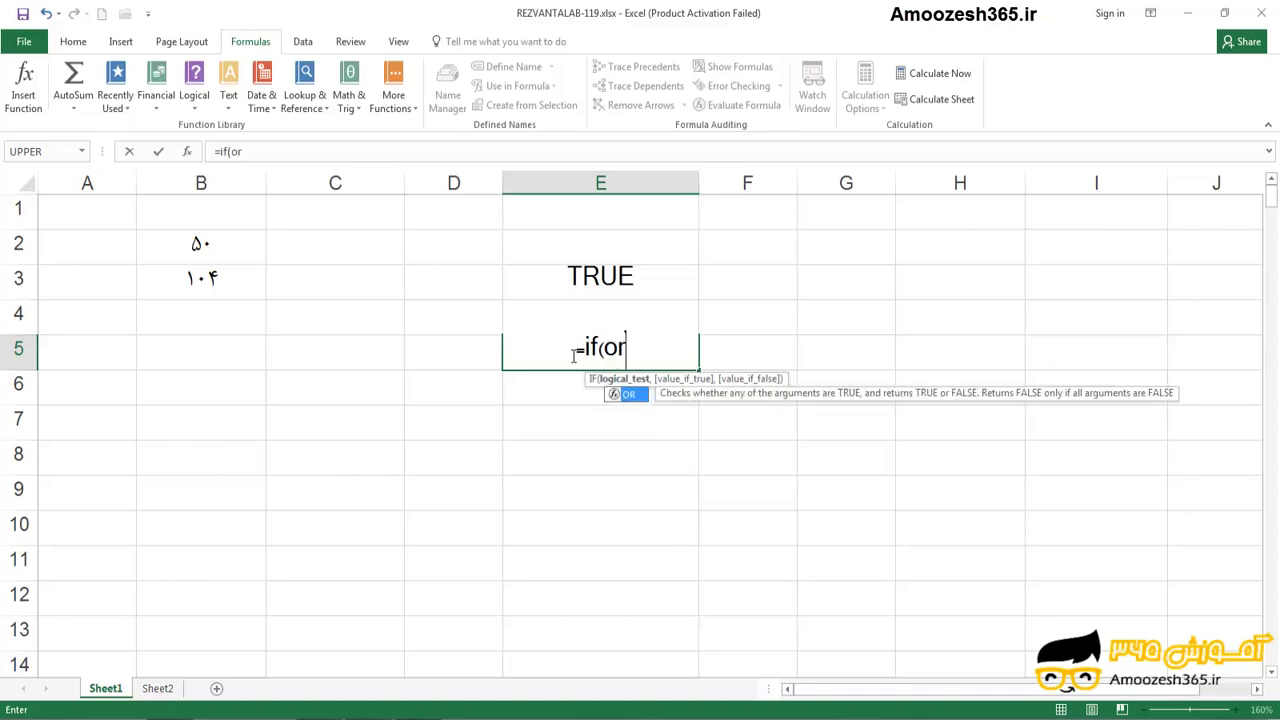
type("(")
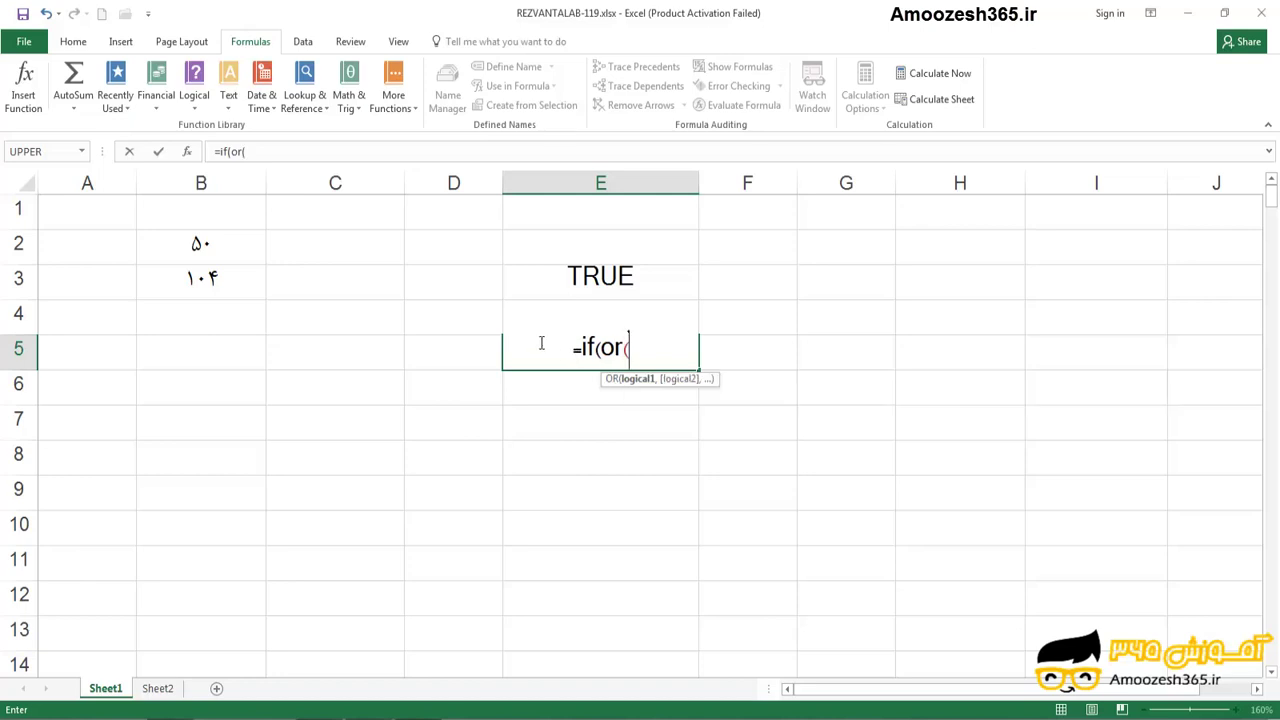
type("1<")
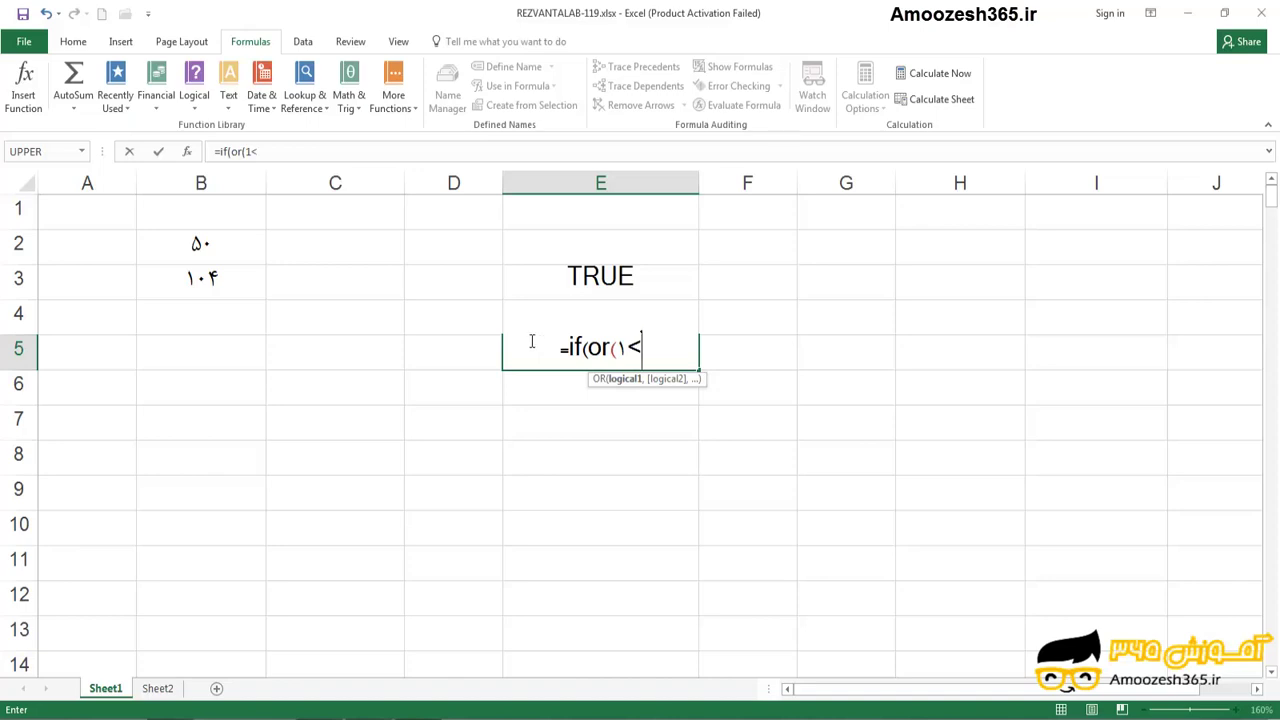
left_click(216, 248)
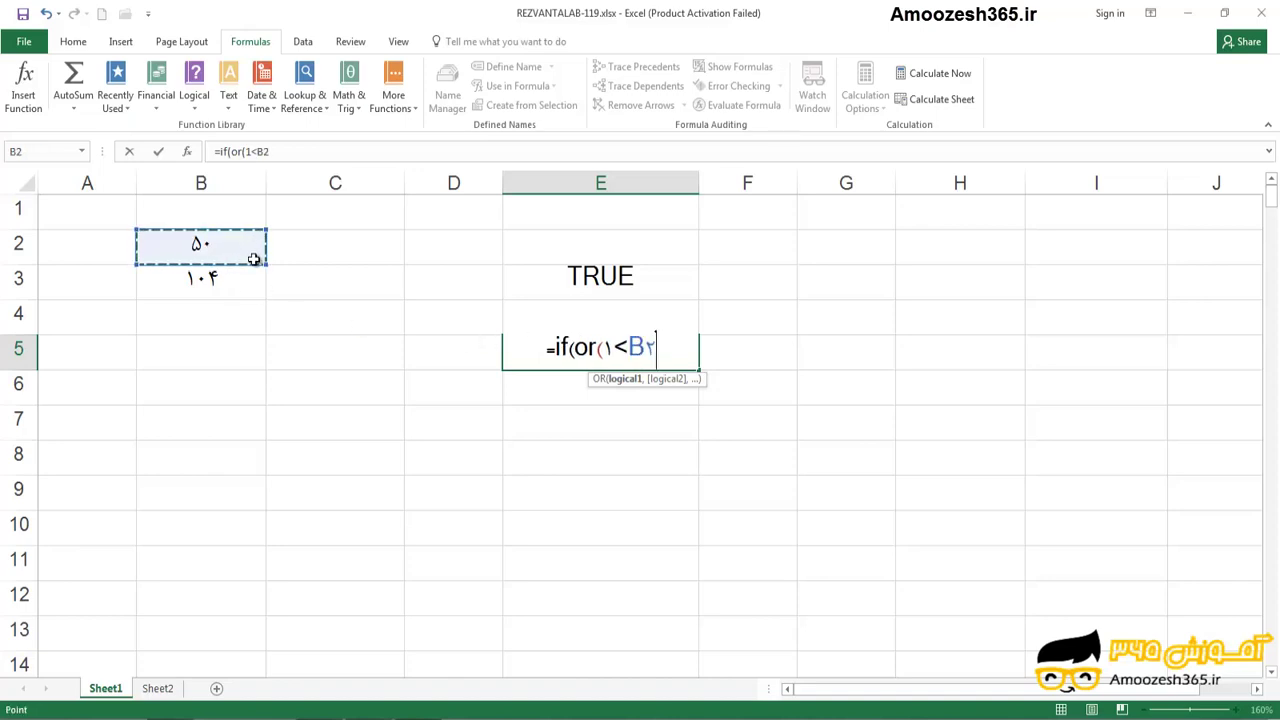
type(",")
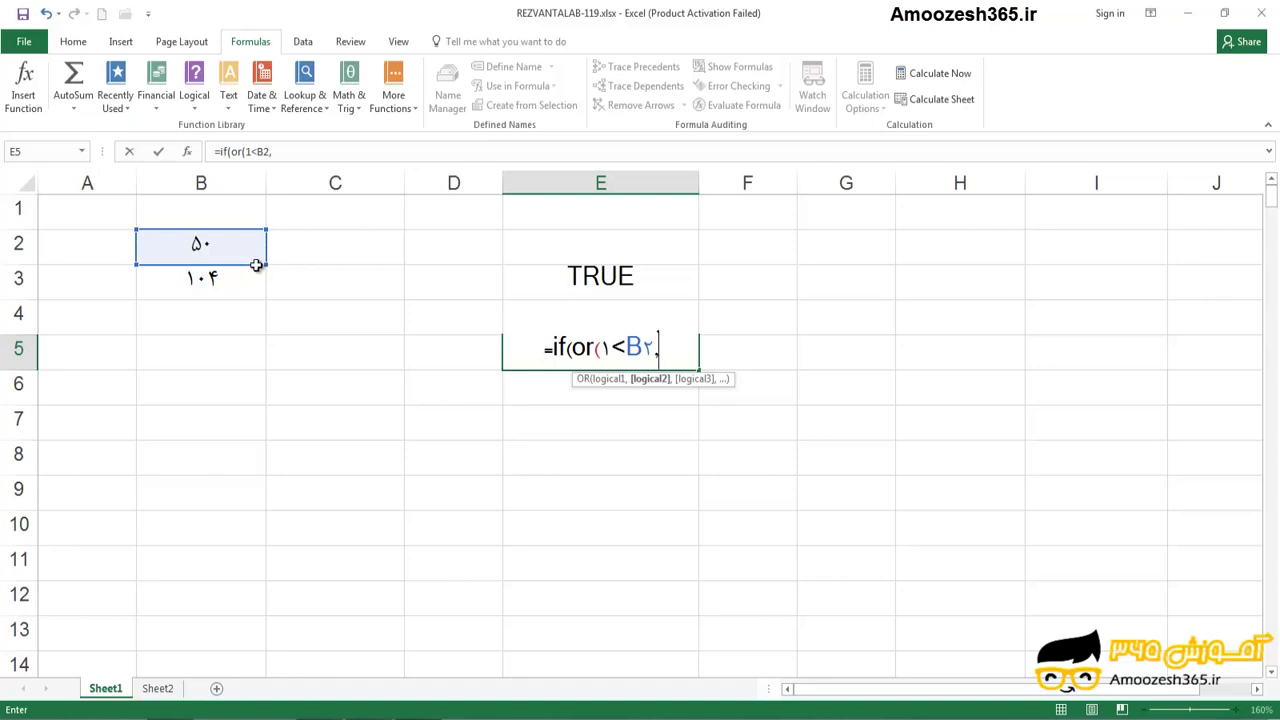
left_click(229, 284)
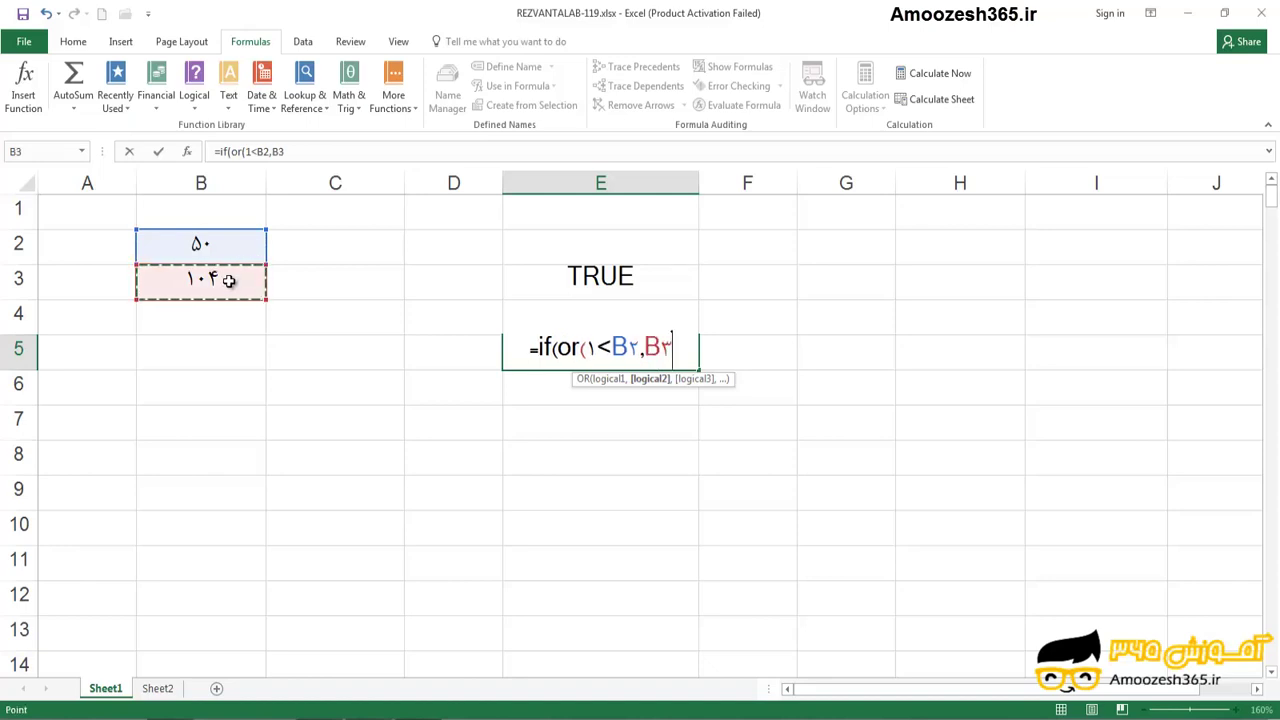
type("<")
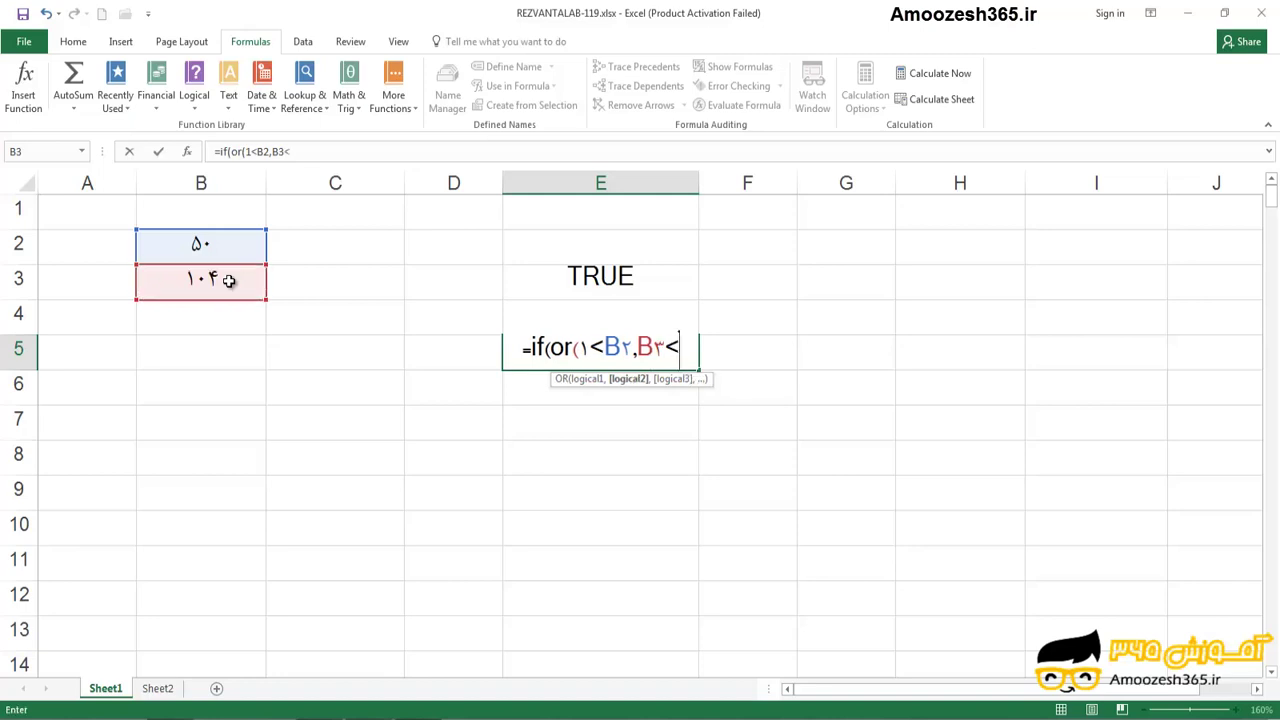
type("100")
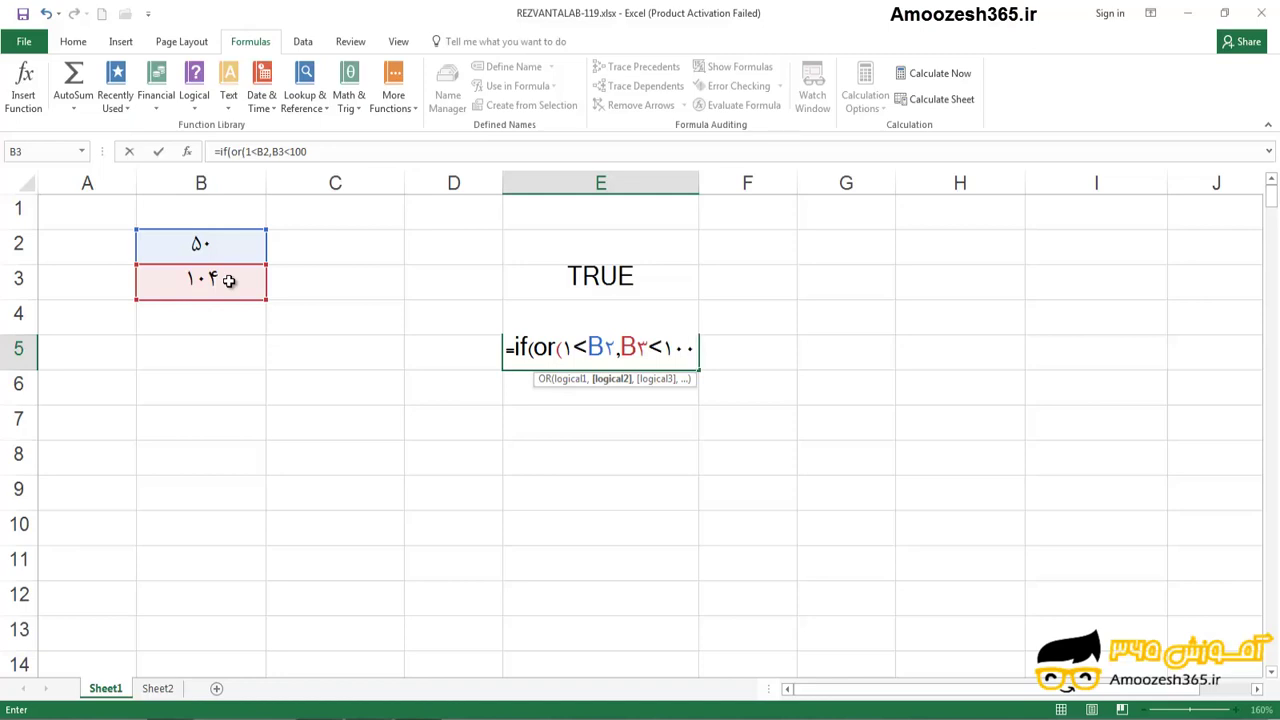
type(")")
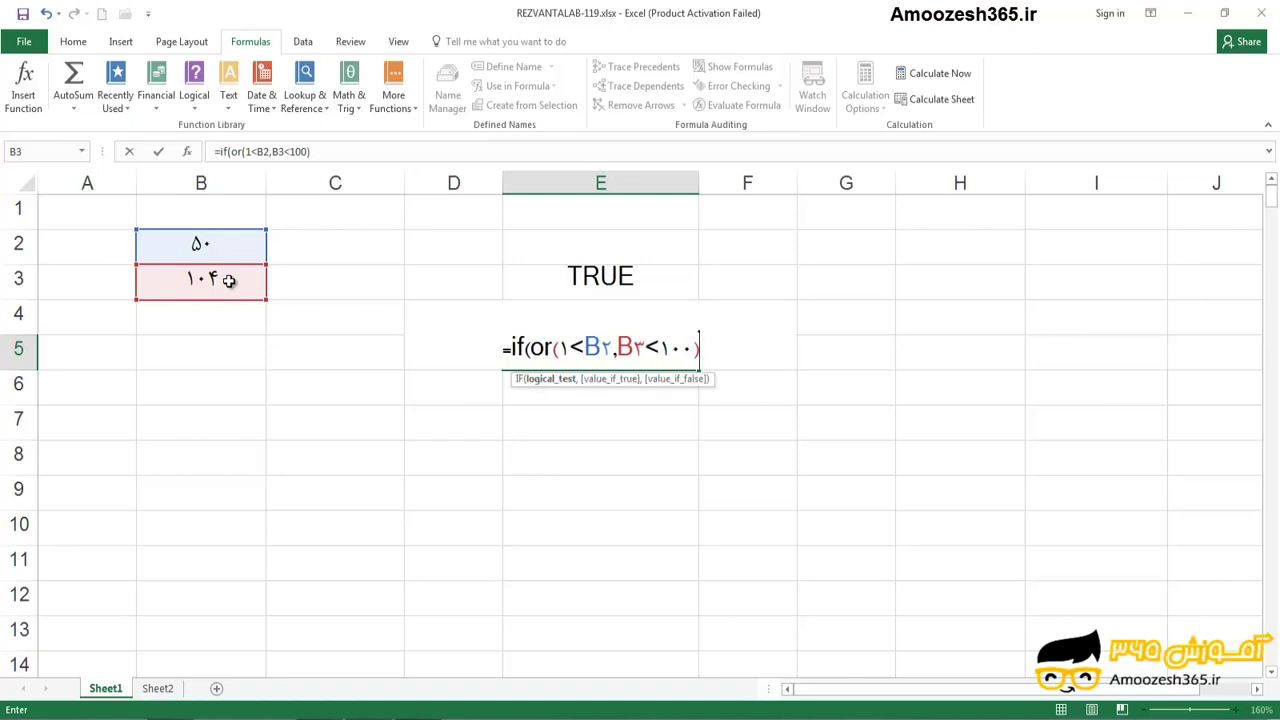
Step: Complete the IF formula in E5 with "OK" as the value if true and "NOK" as the value if false, and commit it
type(",")
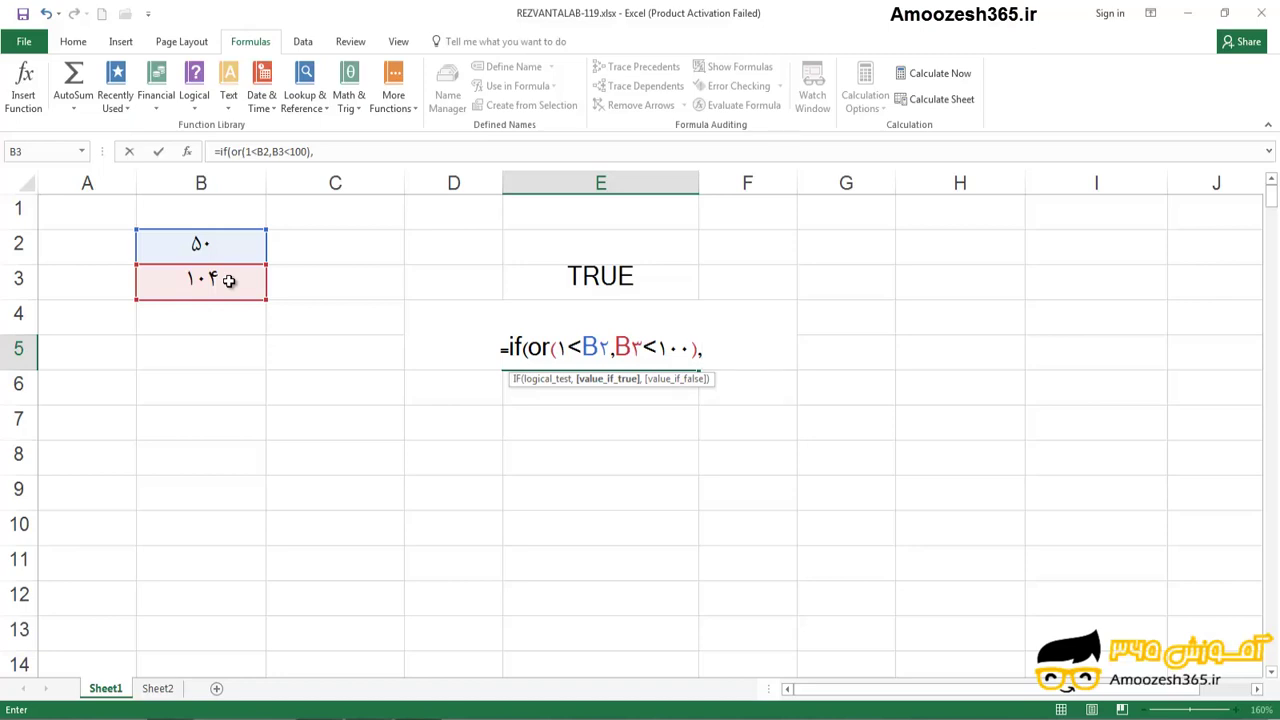
type("\"")
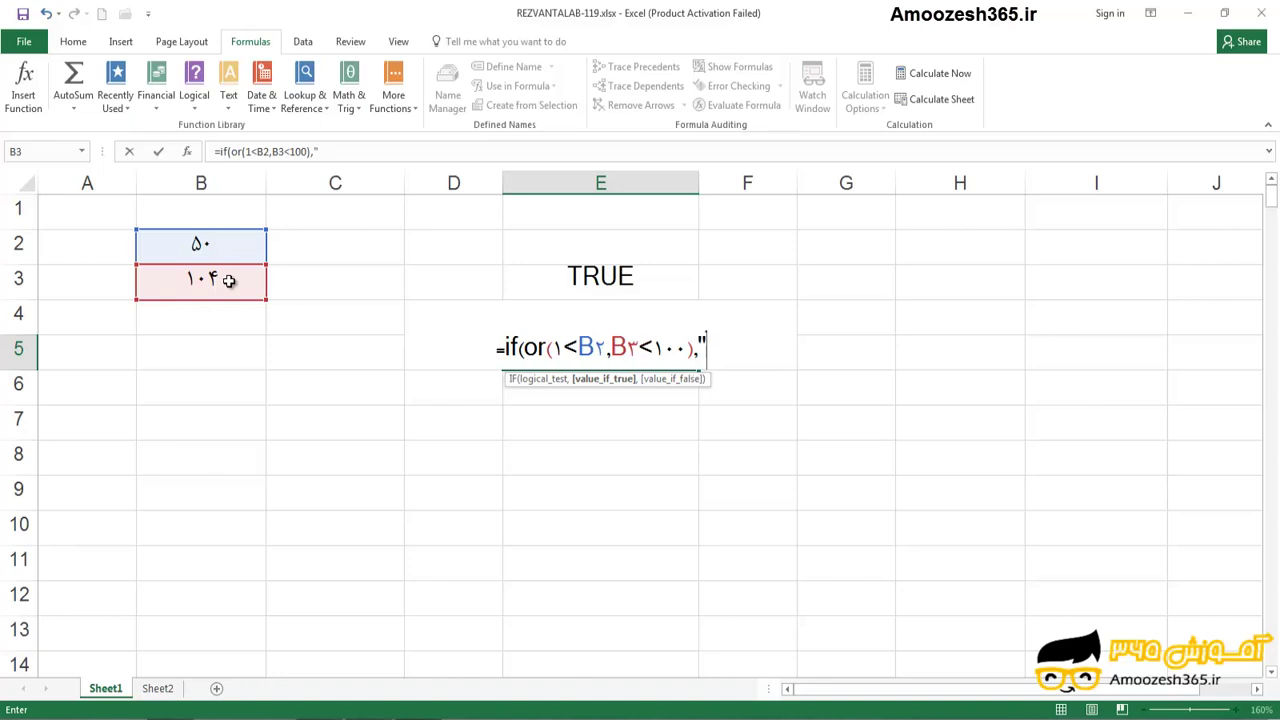
type("OK")
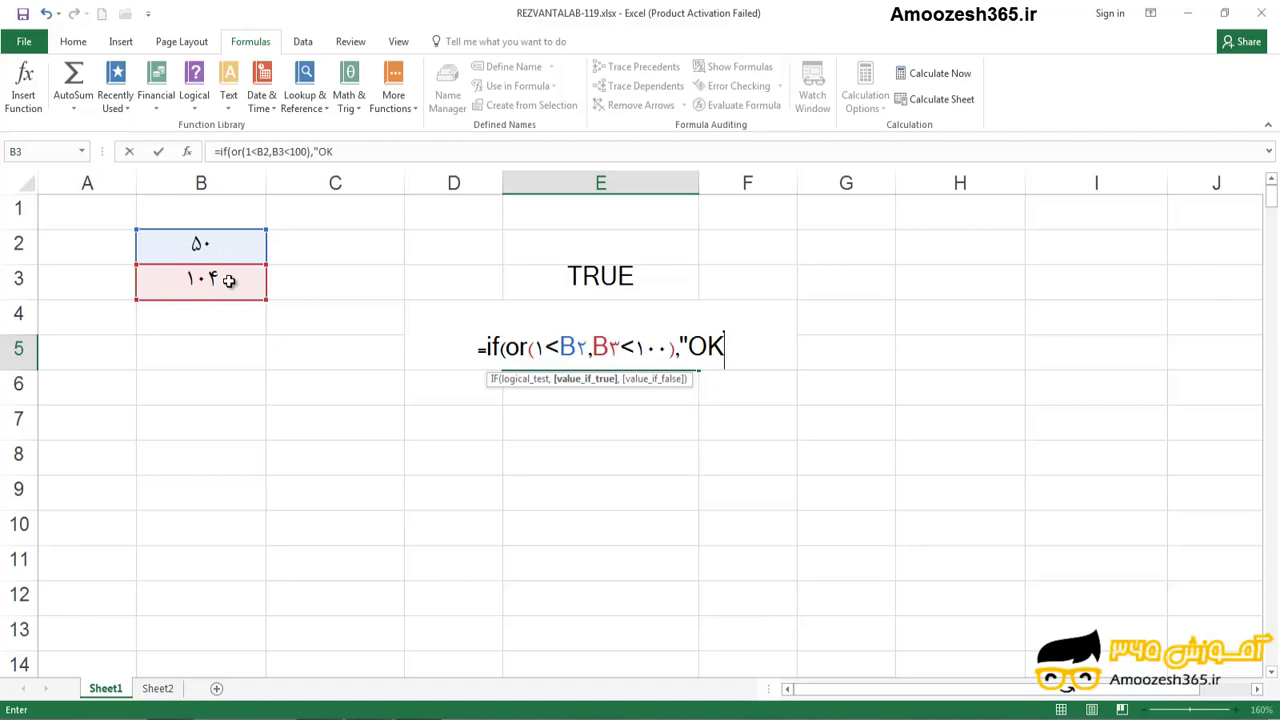
type("\"")
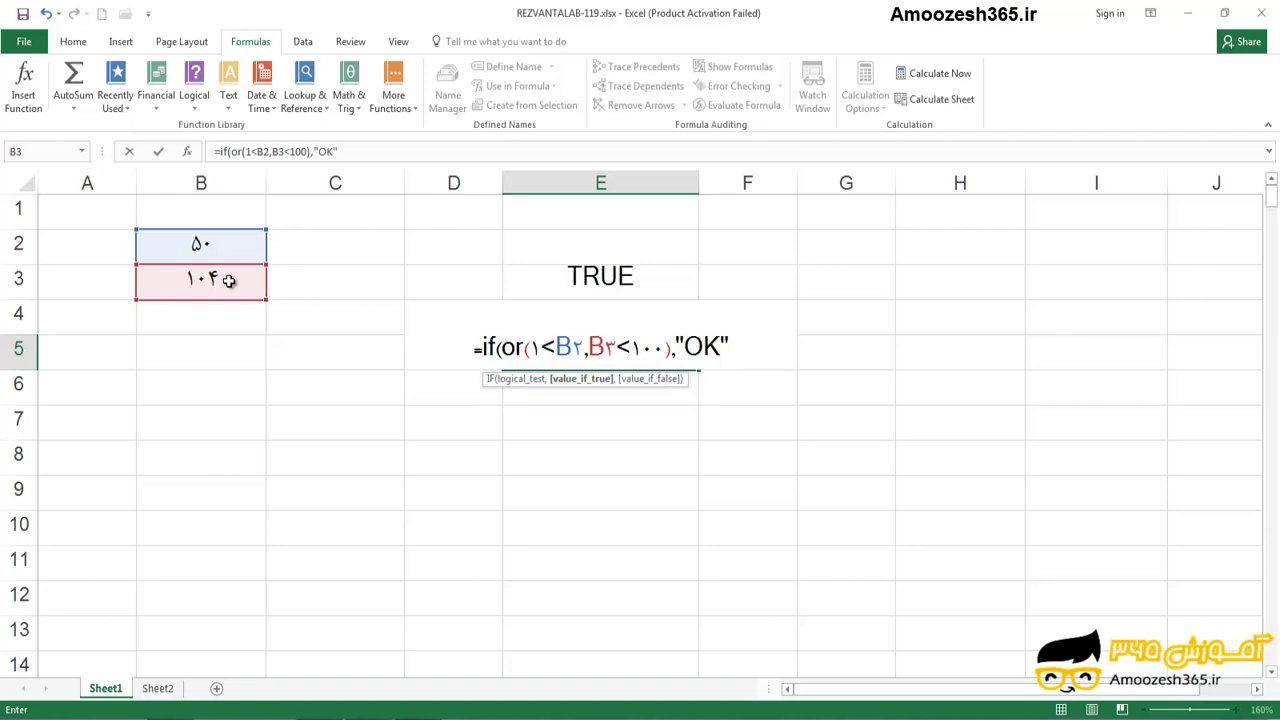
type(",")
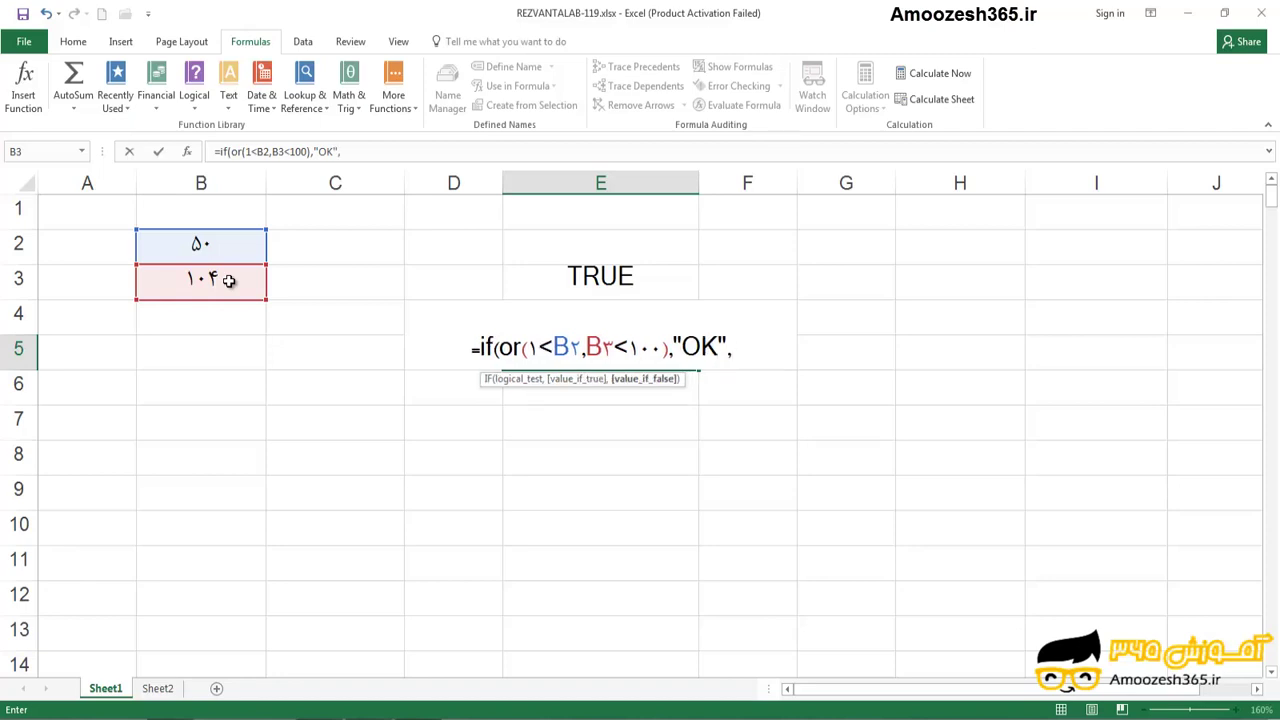
type("\"")
type("NO")
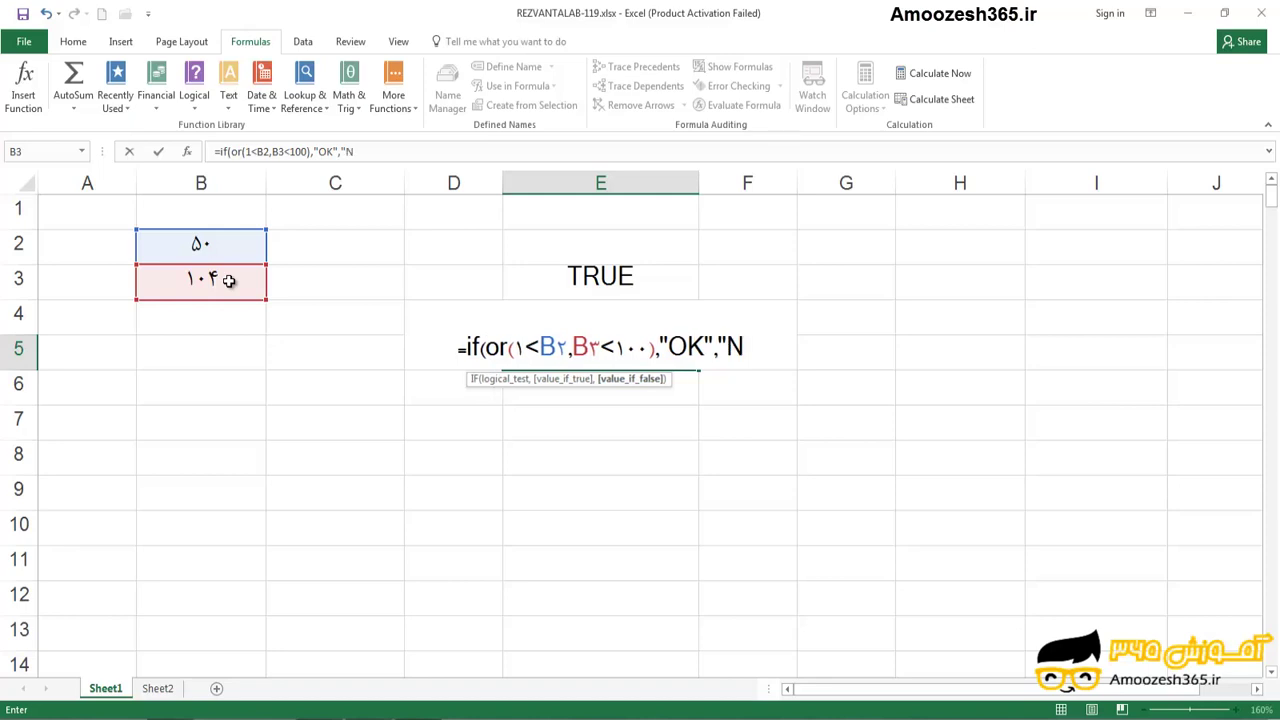
type("\"")
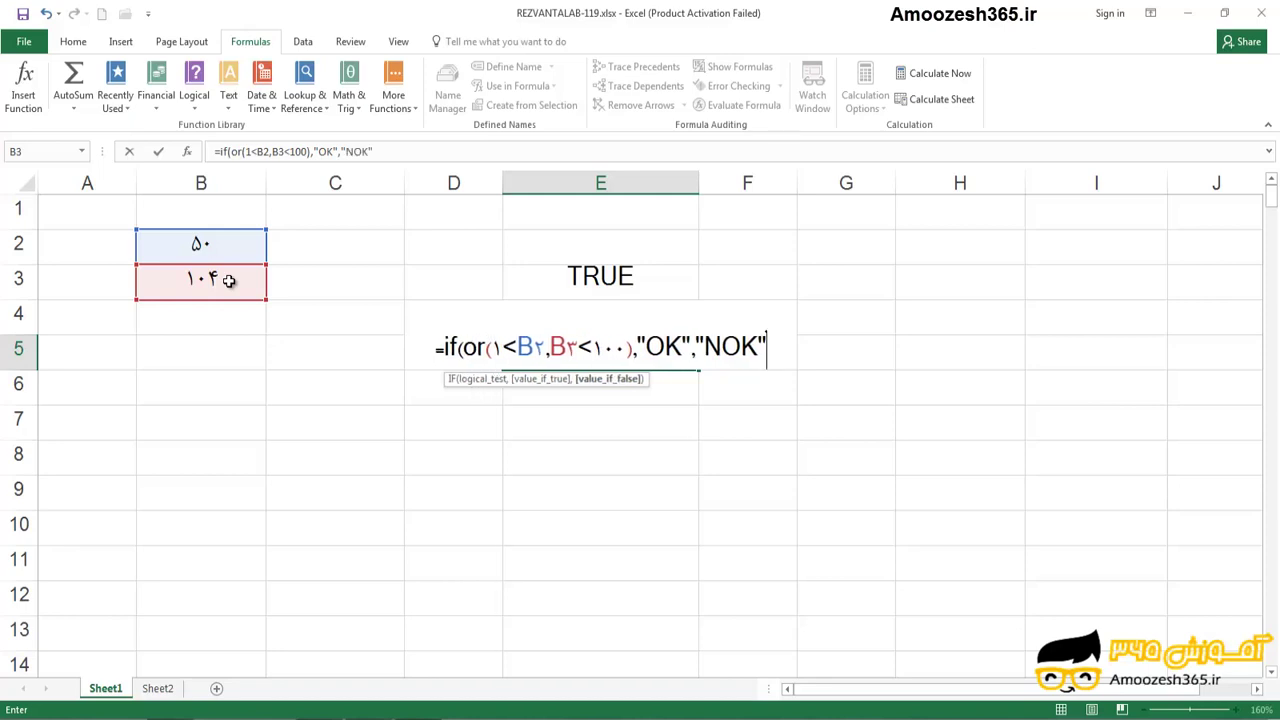
type(")")
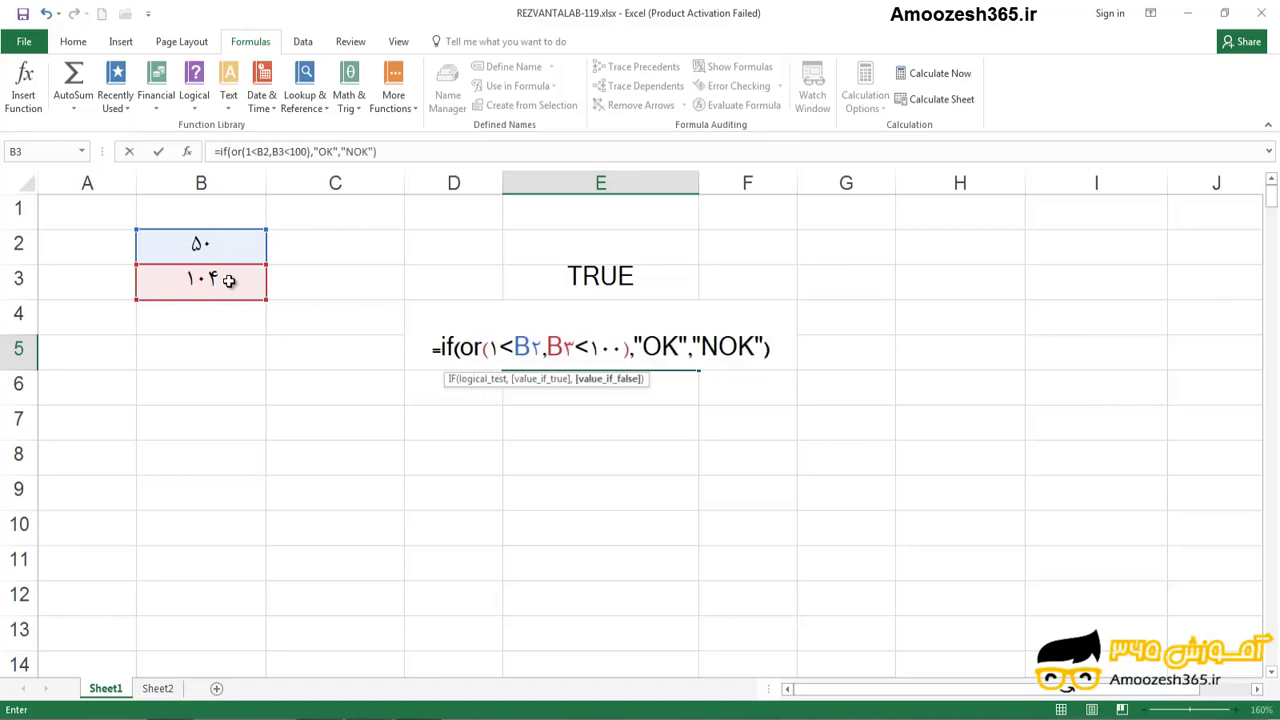
key("Return")
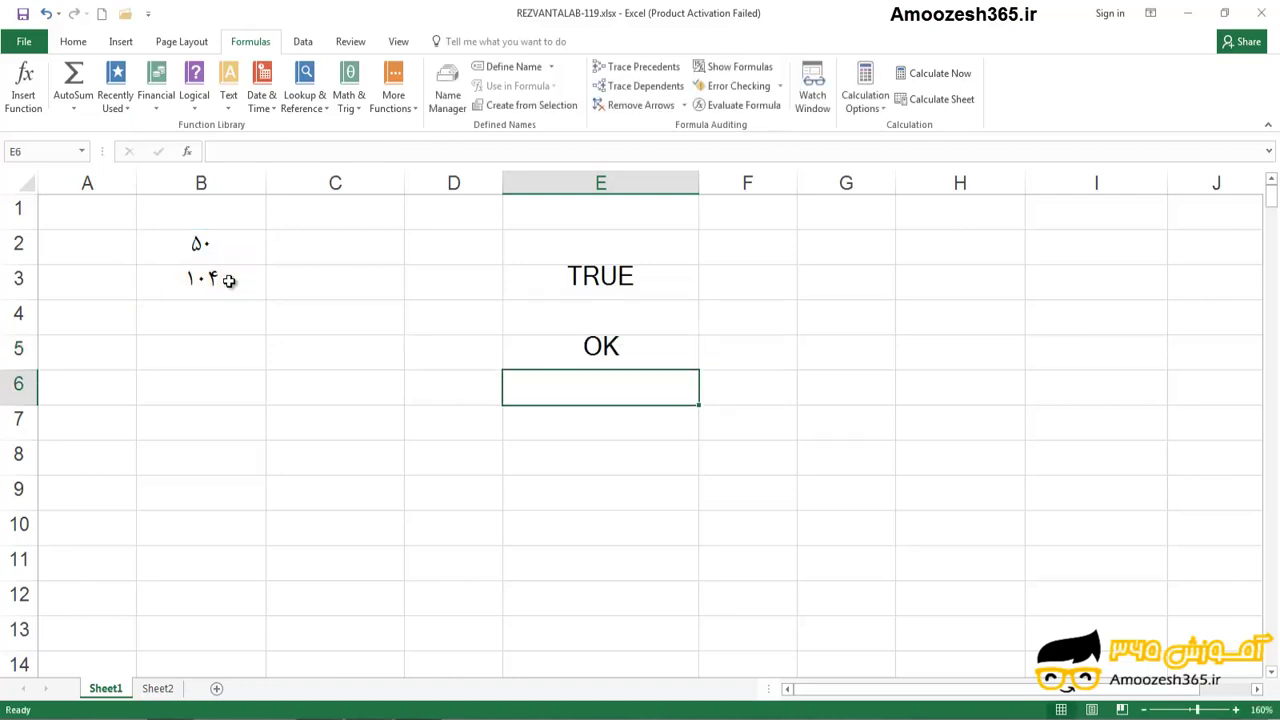
Step: Examine the OR conditions nested in the IF formula of cell E5
left_click(593, 346)
double_click(598, 346)
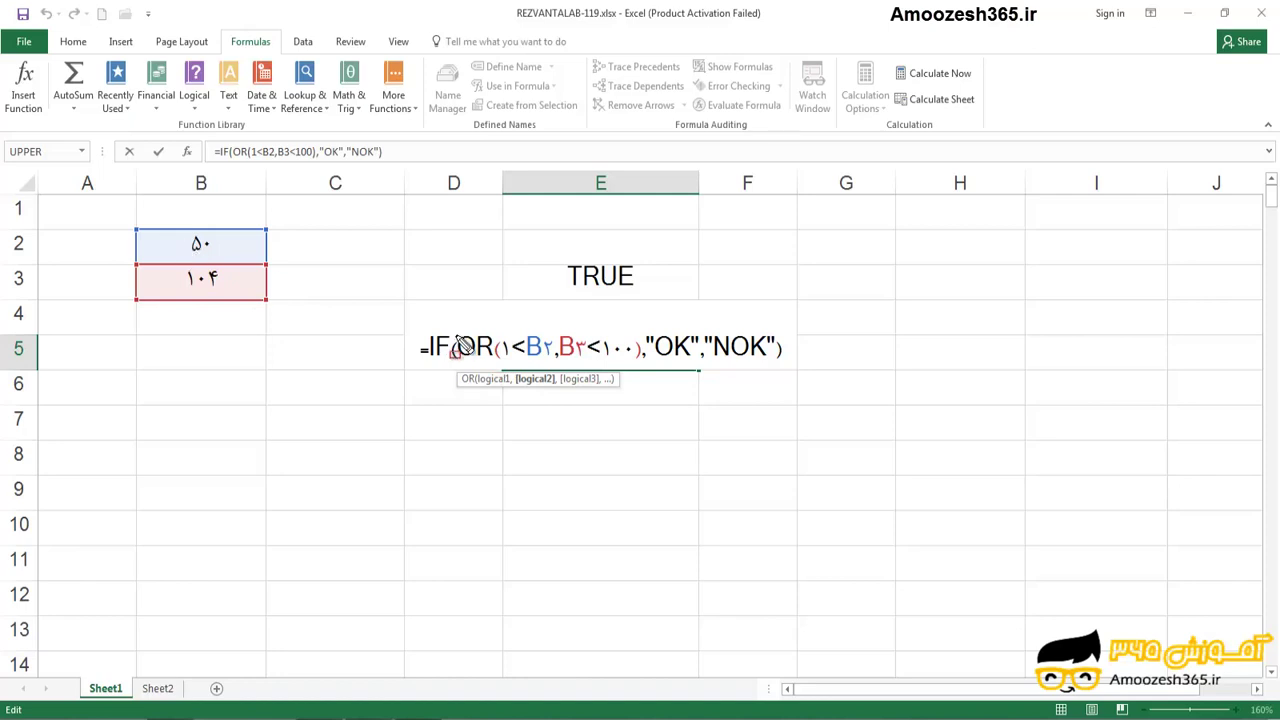
mouse_move(494, 326)
left_mouse_down()
mouse_move(528, 366)
mouse_move(634, 378)
left_mouse_up()
key("ctrl+Return")
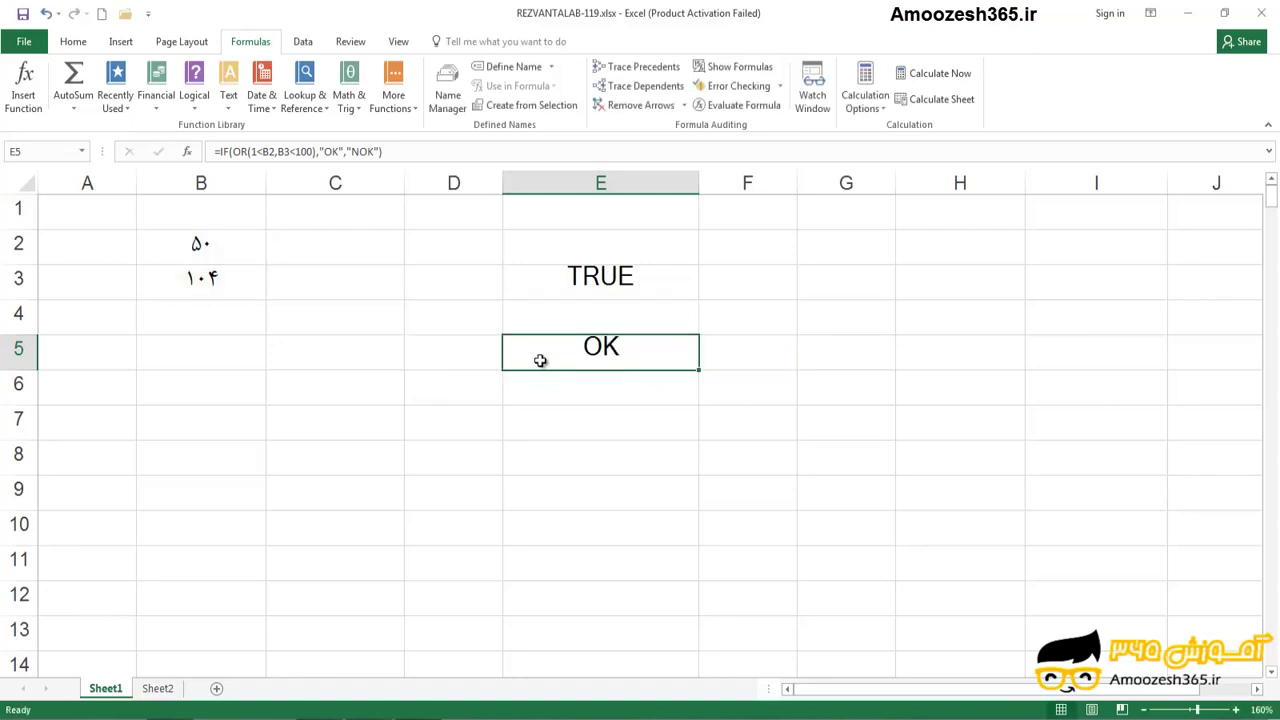
Step: Change the first OR condition in the E5 formula to 51<B2 and commit it
double_click(590, 357)
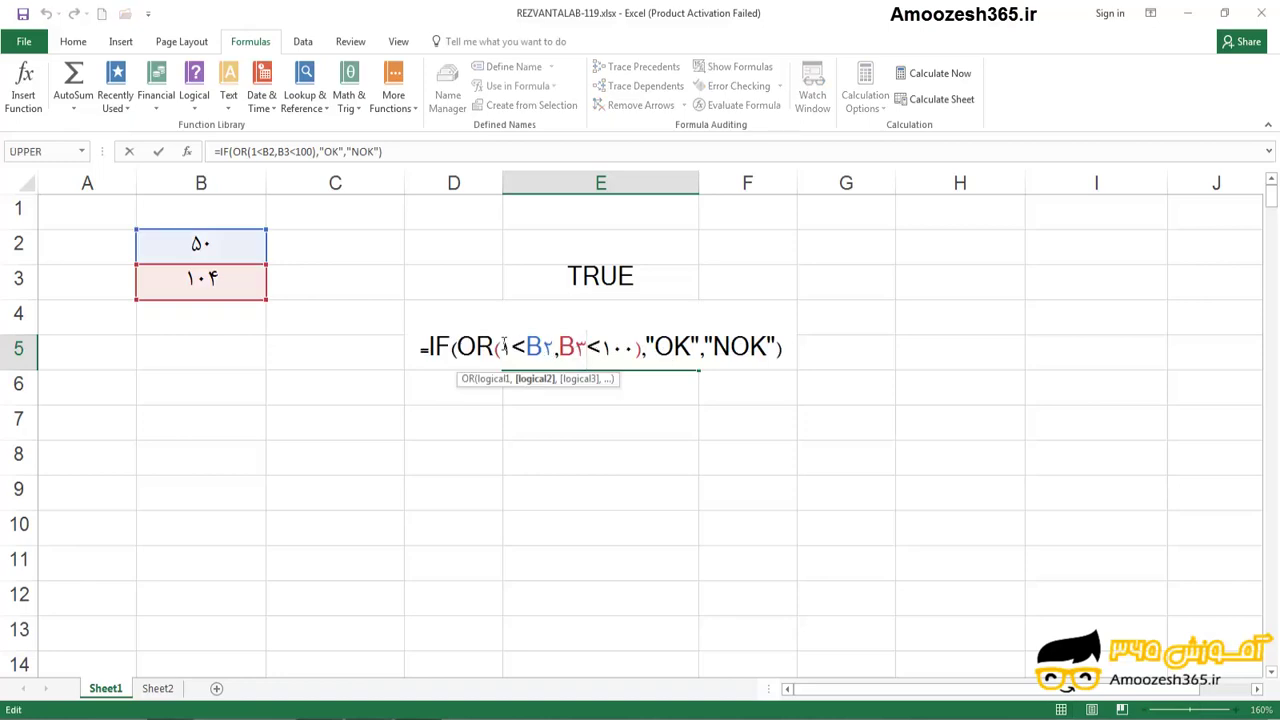
double_click(506, 347)
type("51")
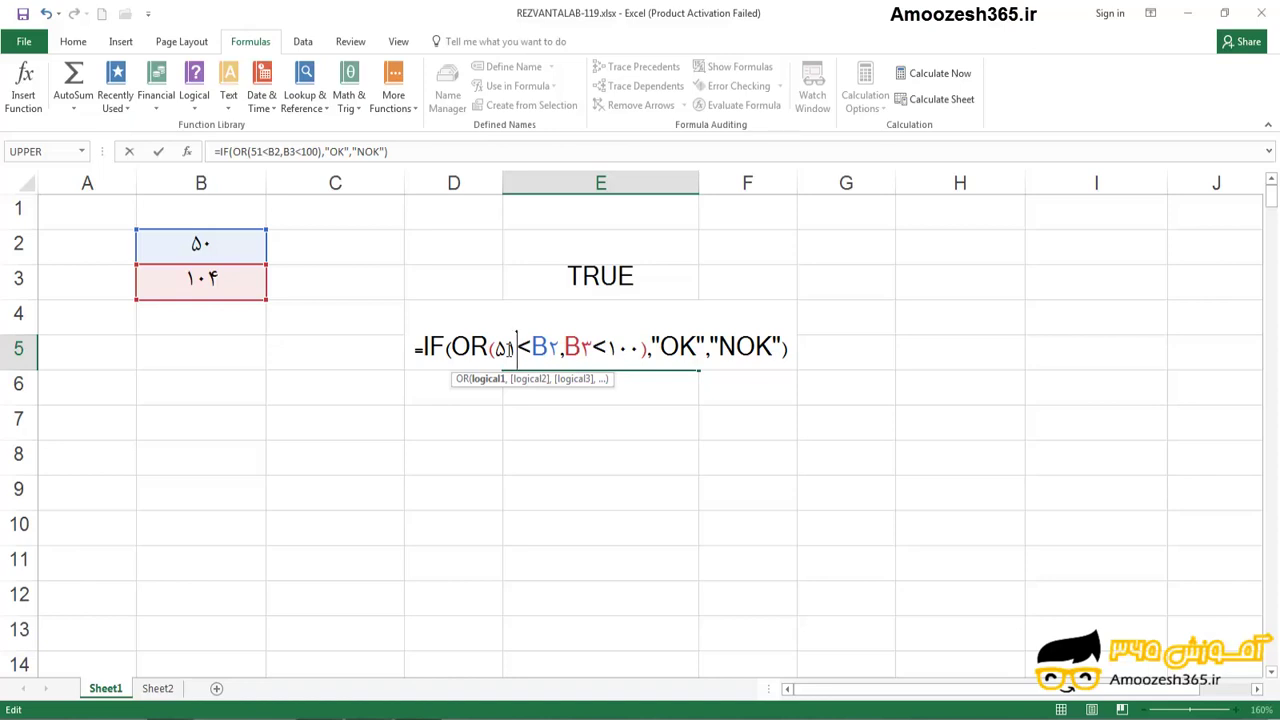
key("Return")
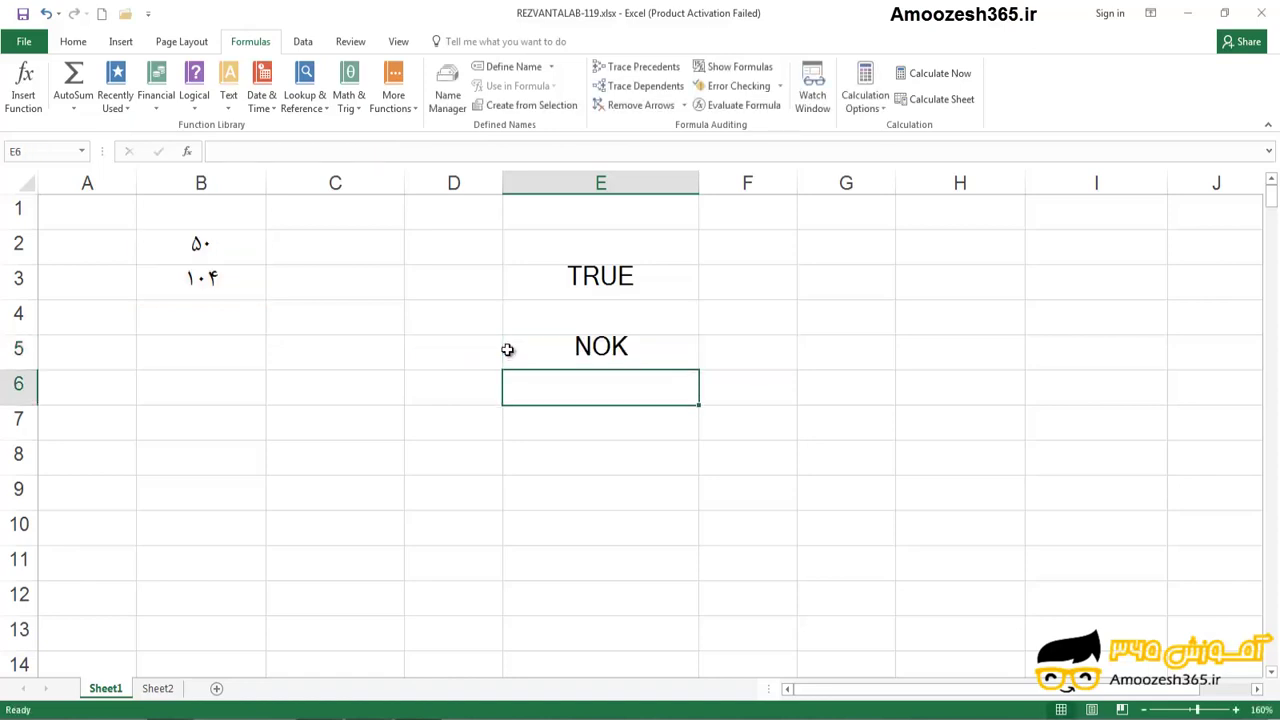